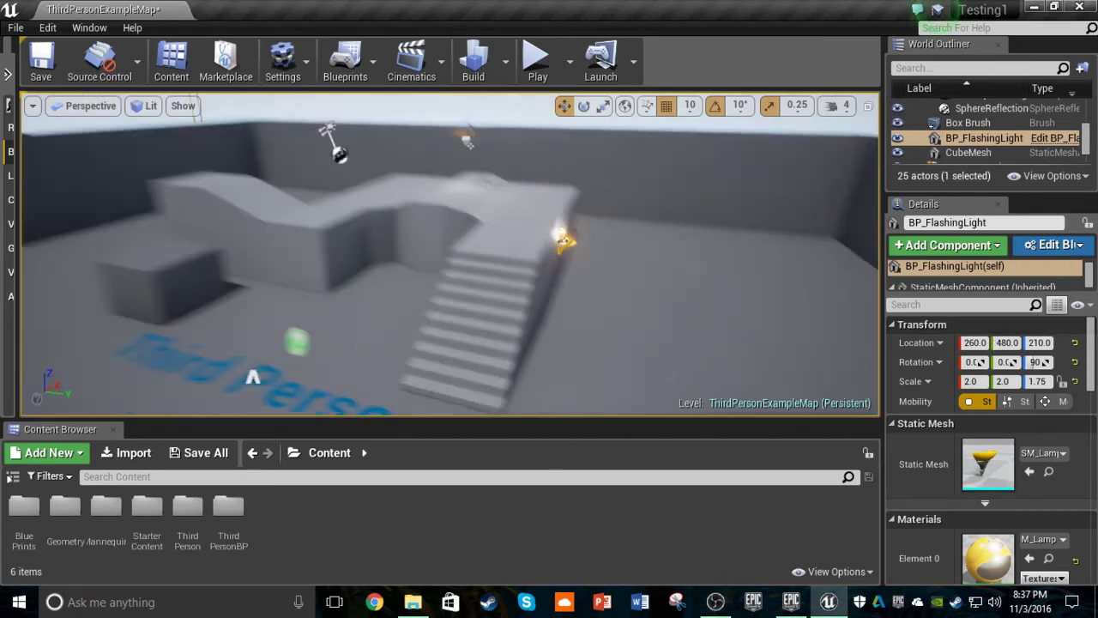
# Examine the existing flashing wall light and the surrounding level geometry from several angles.
pyautogui.press('w')
pyautogui.press('s')
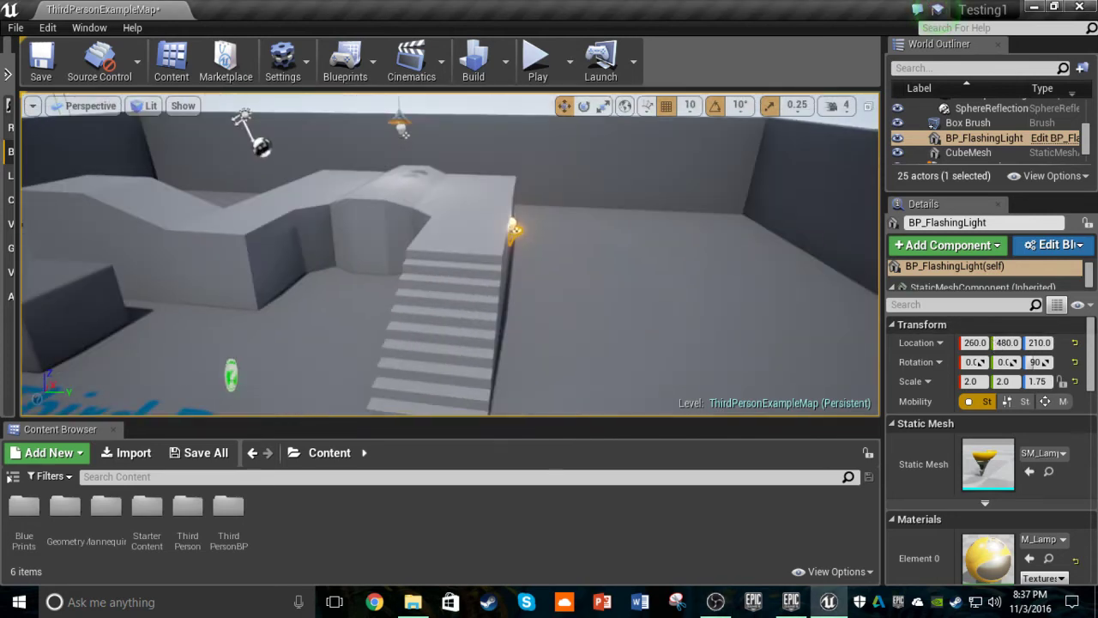
pyautogui.press('d')
pyautogui.press('w')
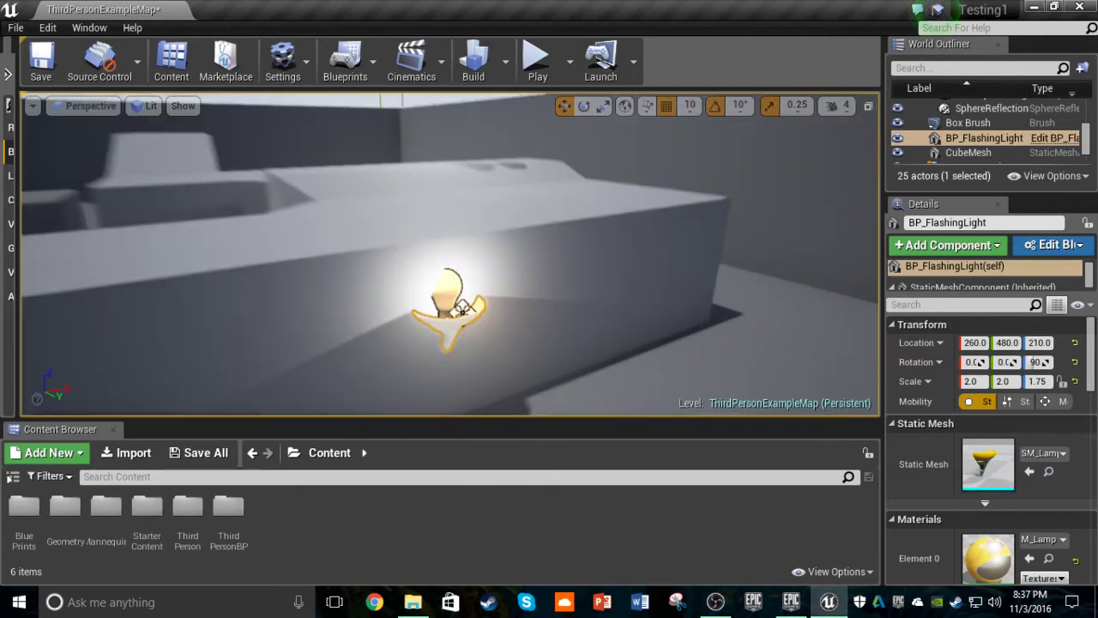
pyautogui.press('s')
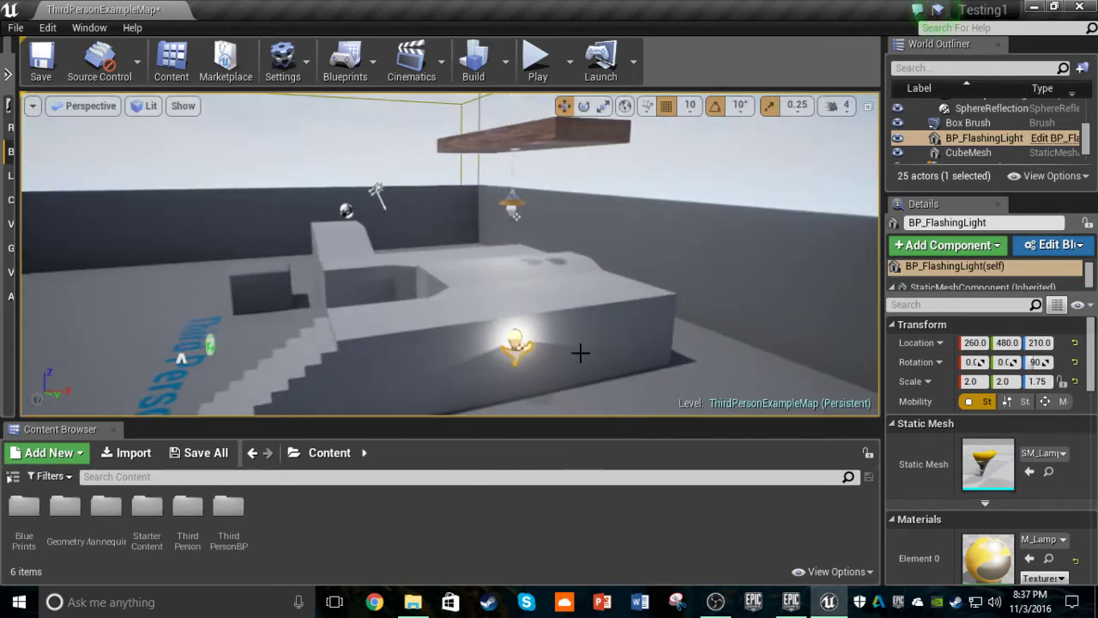
pyautogui.click(511, 342)
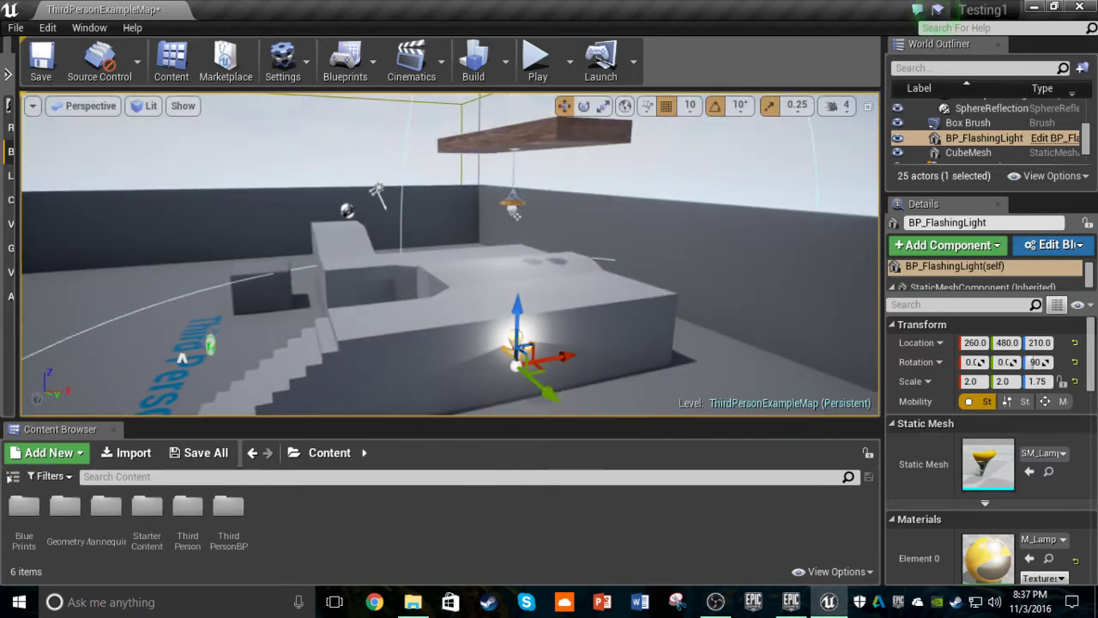
pyautogui.click(513, 206)
pyautogui.press('a')
pyautogui.moveTo(513, 206); pyautogui.dragTo(544, 296, button='right')
pyautogui.click(544, 296)
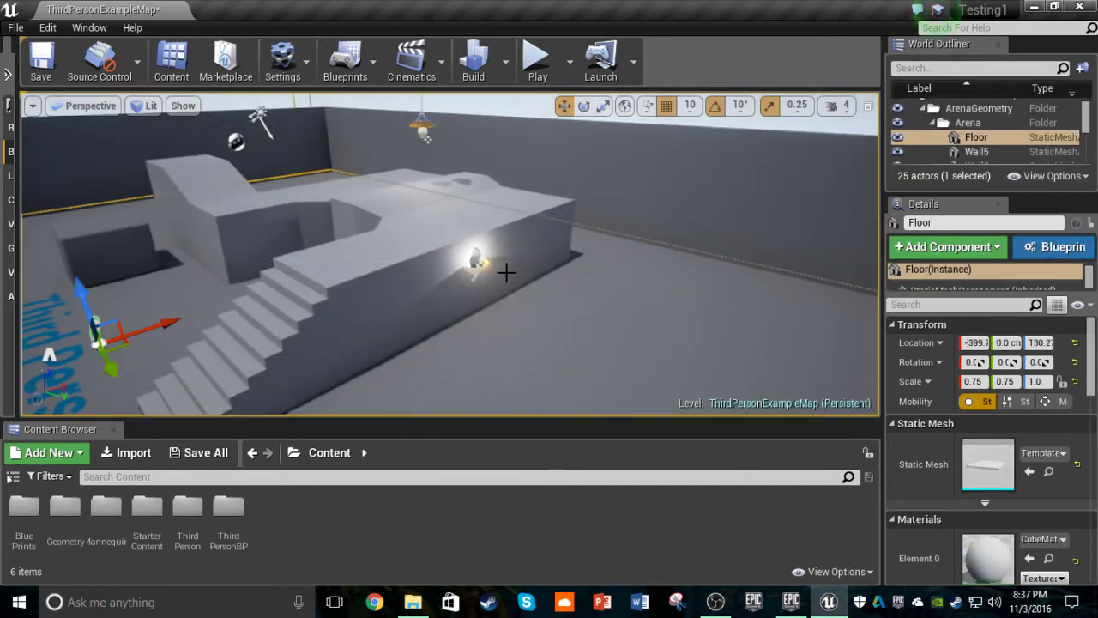
pyautogui.moveTo(478, 250); pyautogui.dragTo(474, 214, button='right')
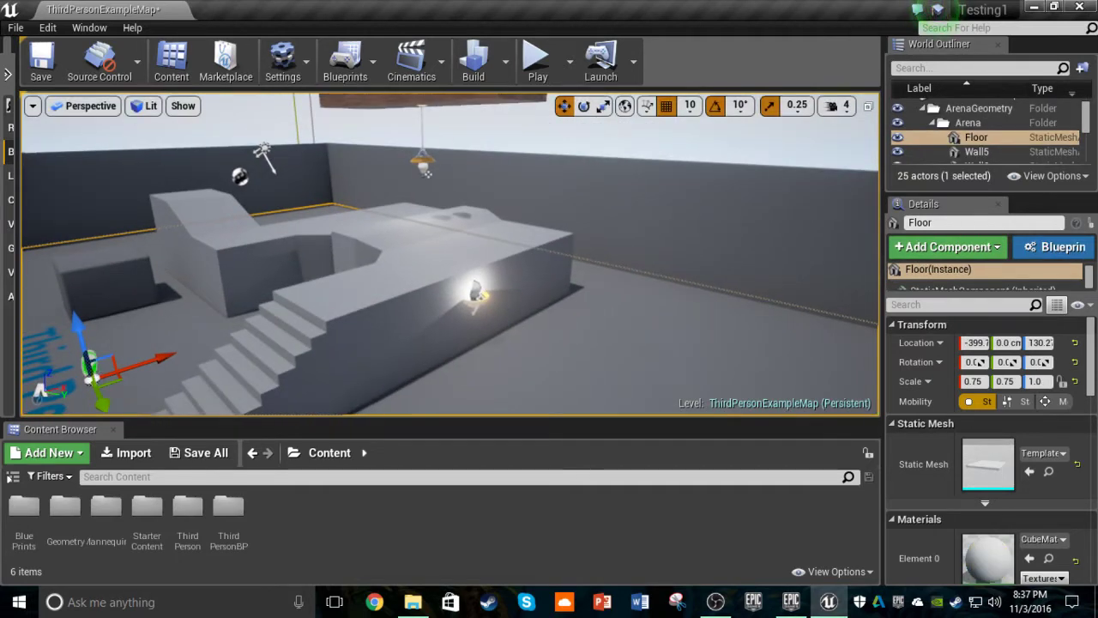
pyautogui.moveTo(426, 185)
pyautogui.mouseDown(button='right')
pyautogui.moveTo(425, 146)
pyautogui.moveTo(464, 240)
pyautogui.moveTo(449, 231)
pyautogui.moveTo(468, 205)
pyautogui.moveTo(419, 204)
pyautogui.mouseUp(button='right')
pyautogui.press('a')
pyautogui.press('w')
pyautogui.press('s')
pyautogui.press('w')
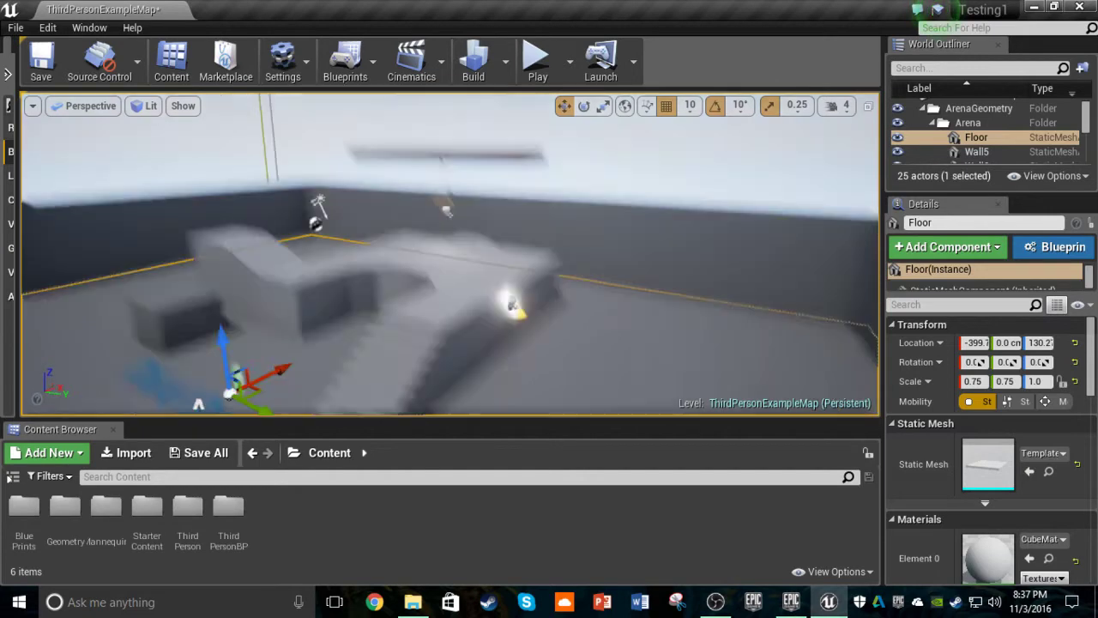
# Play the level, walk the character up to the wall light to watch its flashing, and stop the session.
pyautogui.click(537, 76)
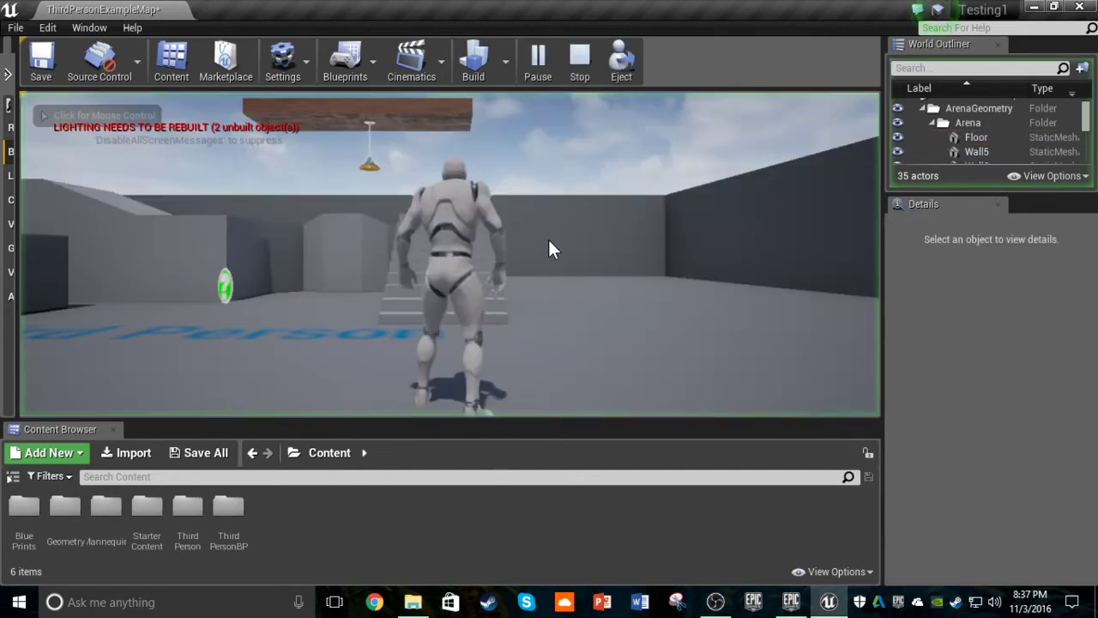
pyautogui.press('w')
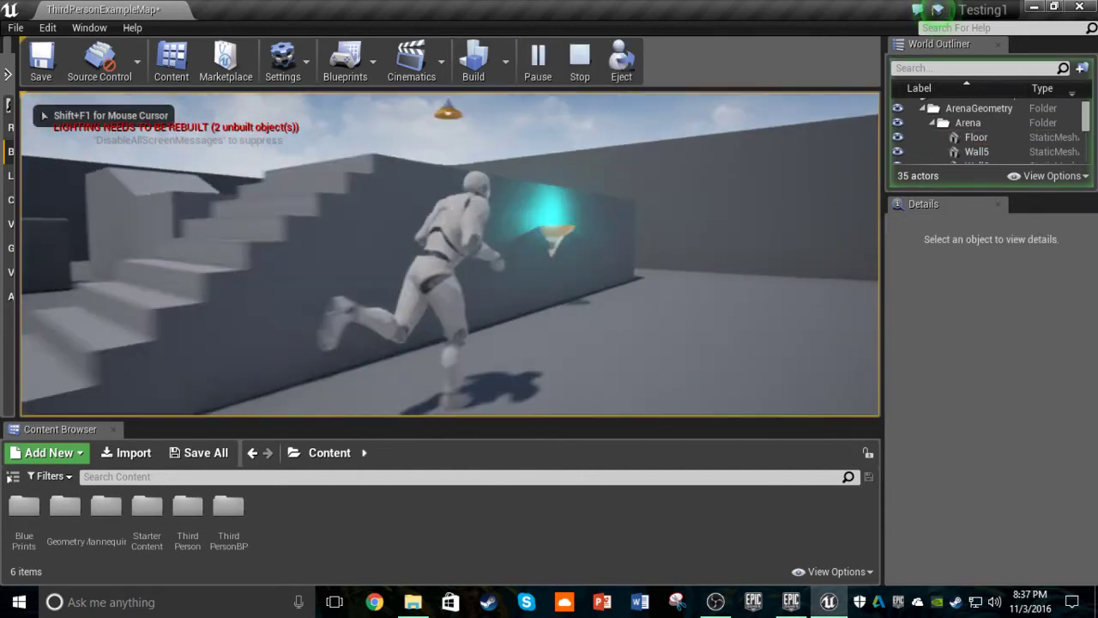
pyautogui.press('d')
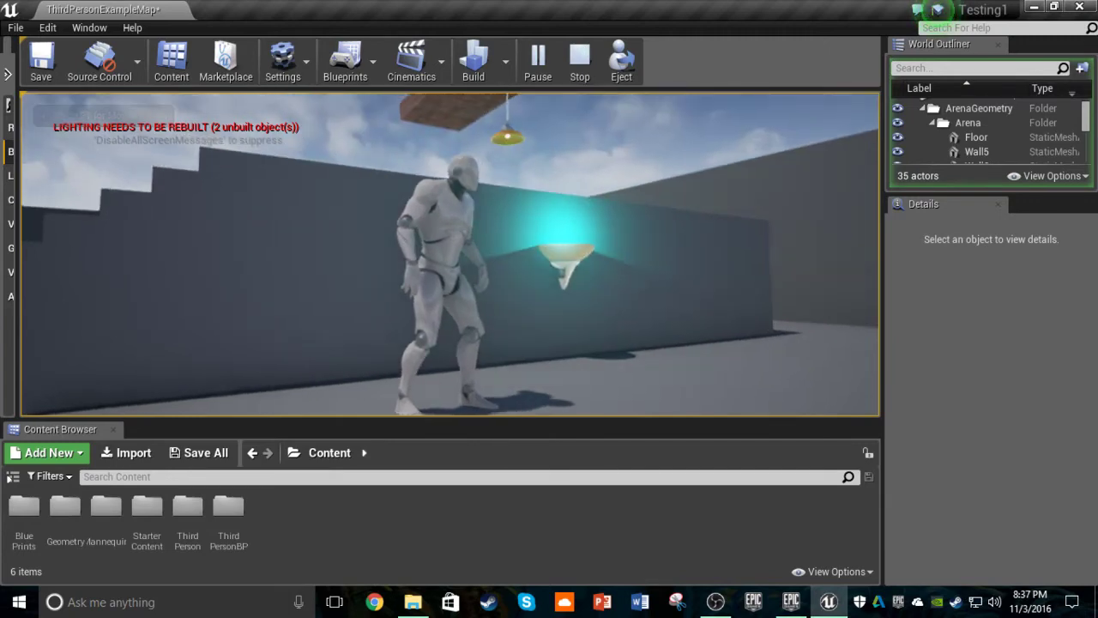
pyautogui.press('w')
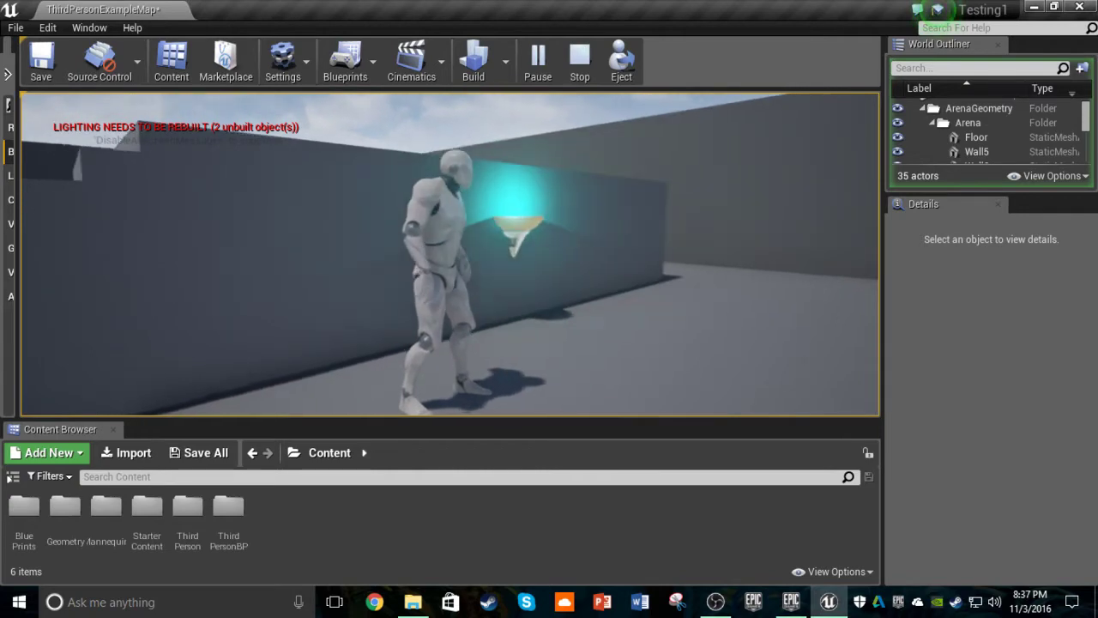
pyautogui.press('Escape')
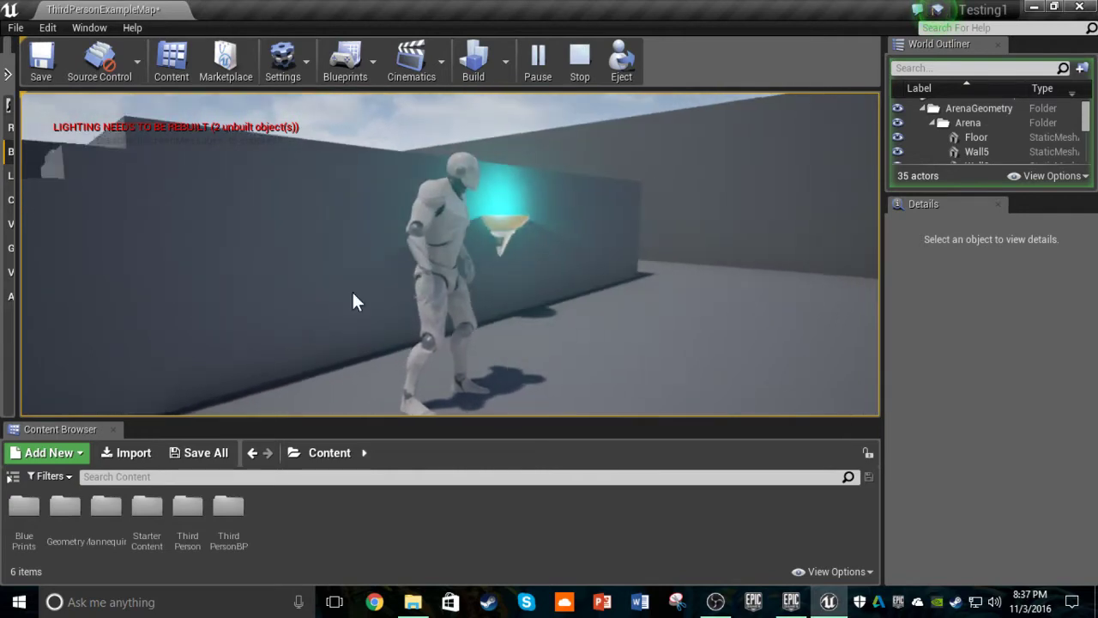
# Switch the level viewport to the Unlit view mode.
pyautogui.moveTo(500, 251); pyautogui.dragTo(512, 283, button='right')
pyautogui.click(143, 110)
pyautogui.click(181, 158)
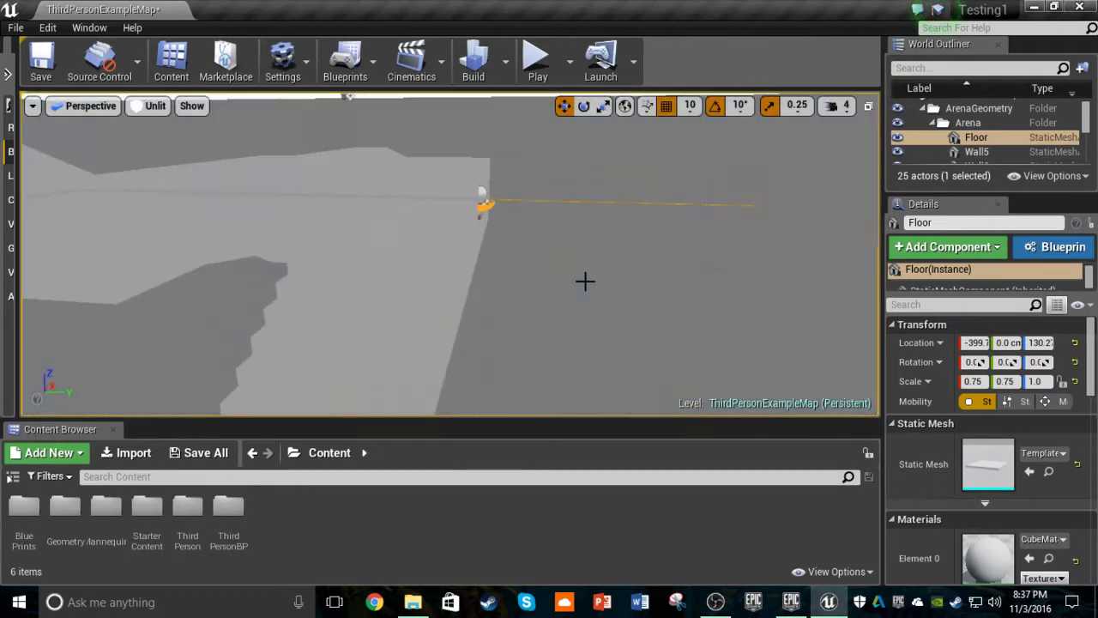
pyautogui.moveTo(586, 281); pyautogui.dragTo(644, 242, button='right')
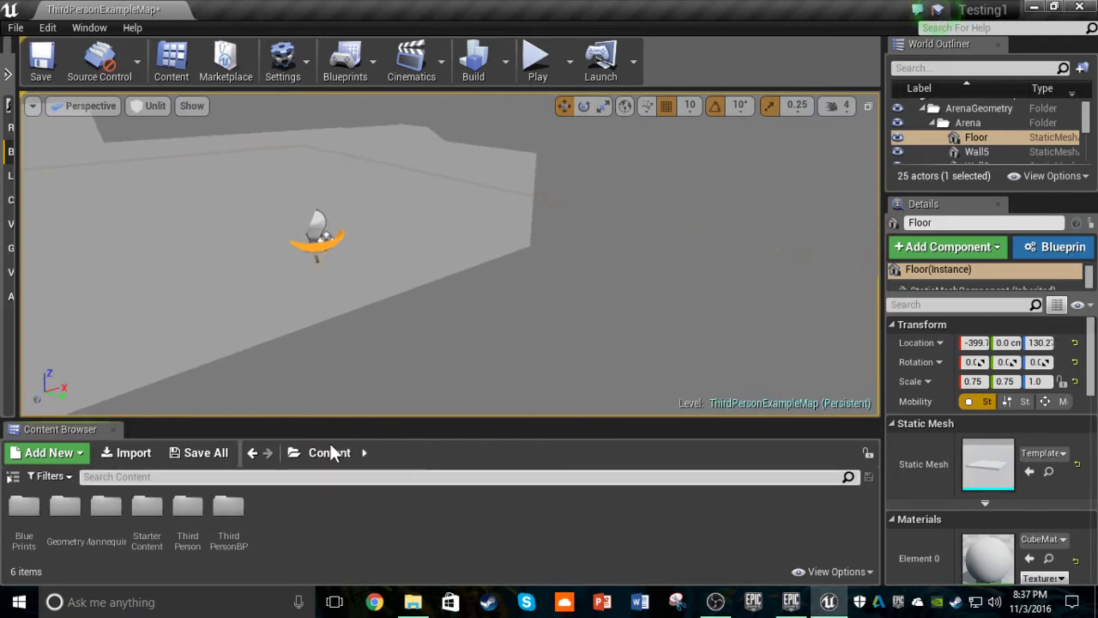
# Open the Props folder inside StarterContent.
pyautogui.doubleClick(144, 506)
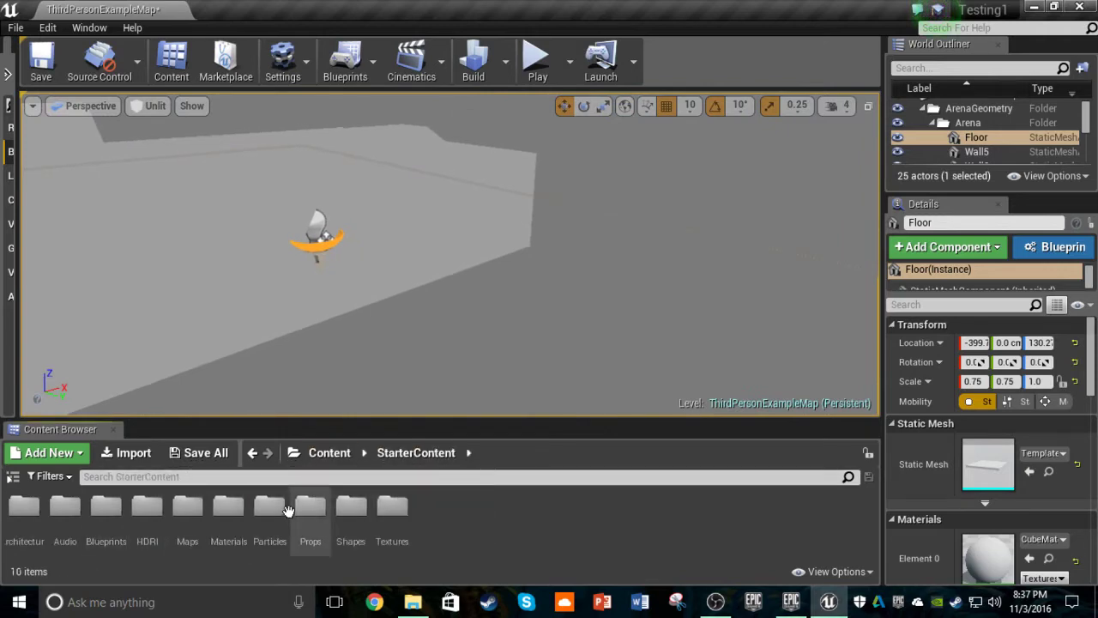
pyautogui.click(326, 513)
pyautogui.doubleClick(327, 515)
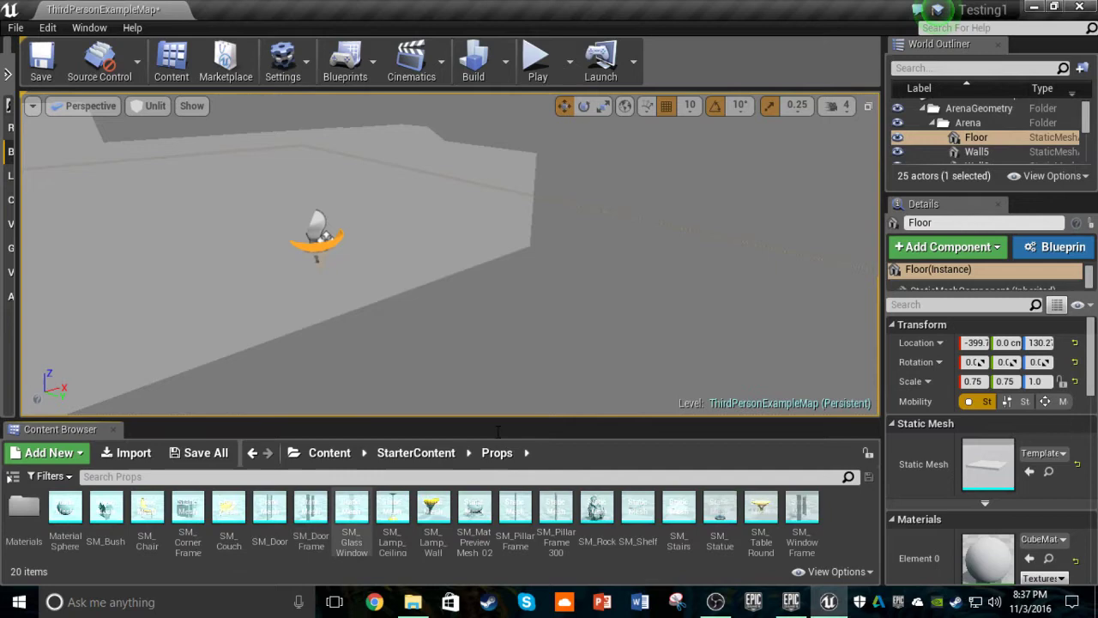
# Place the SM_MatPreviewMesh_02 prop on the open floor beside the stair block, at about X -60, Y 930, Z 130.
pyautogui.moveTo(485, 369); pyautogui.dragTo(408, 381, button='right')
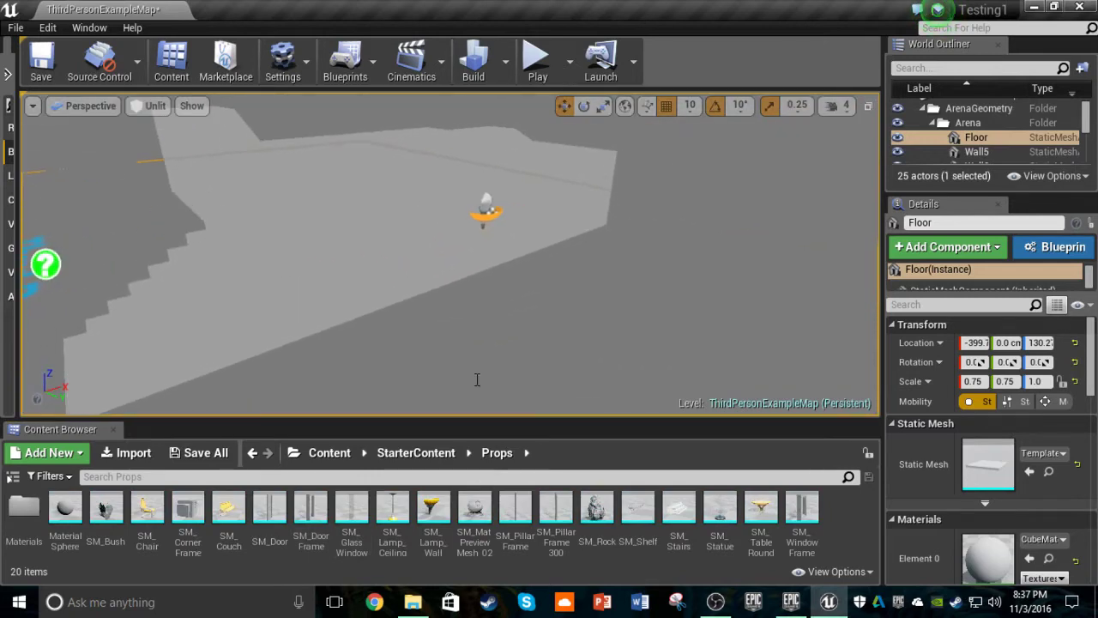
pyautogui.moveTo(481, 289); pyautogui.dragTo(449, 429, button='right')
pyautogui.press('s')
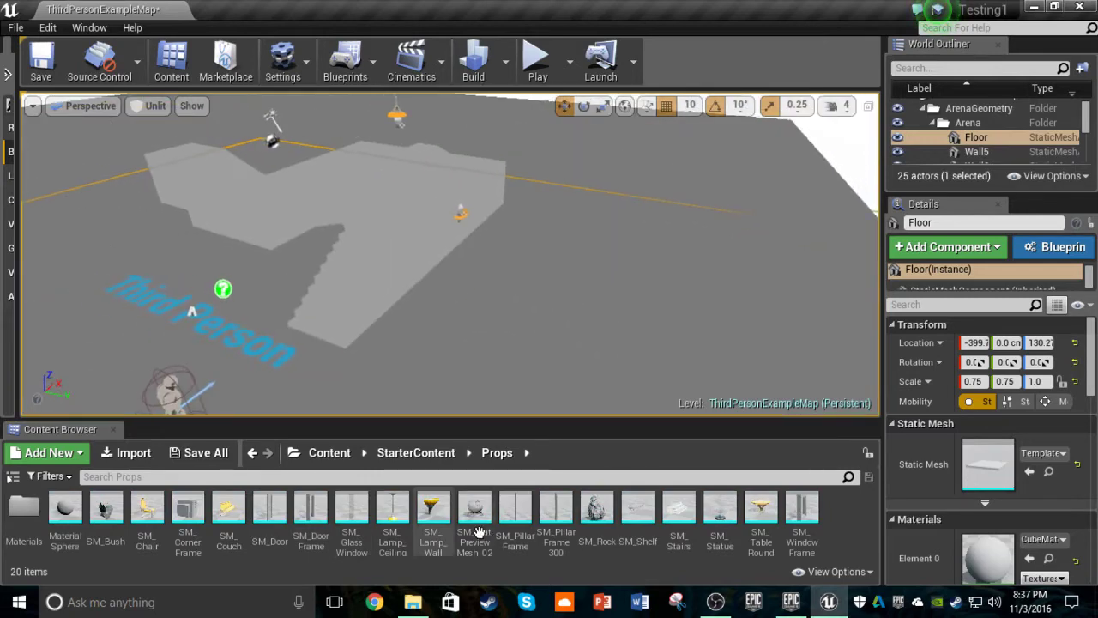
pyautogui.click(474, 513)
pyautogui.moveTo(495, 452); pyautogui.dragTo(551, 335)
pyautogui.moveTo(615, 317); pyautogui.dragTo(558, 245, button='right')
pyautogui.press('s')
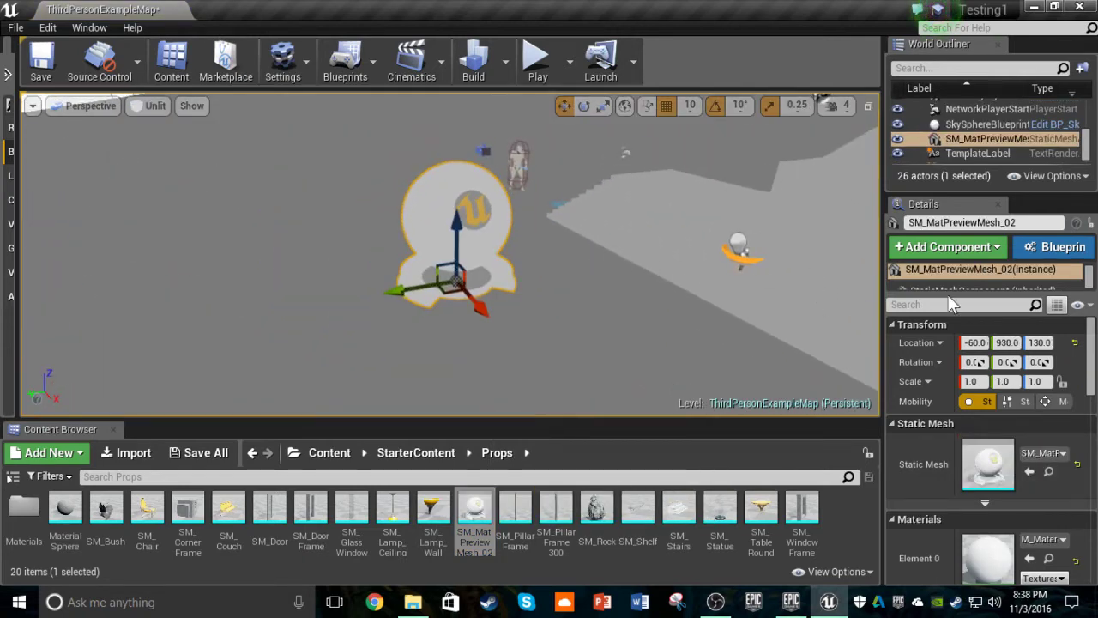
# Create a Blueprint named BP_Flashy from the placed preview mesh in the BluePrints folder.
pyautogui.click(1055, 247)
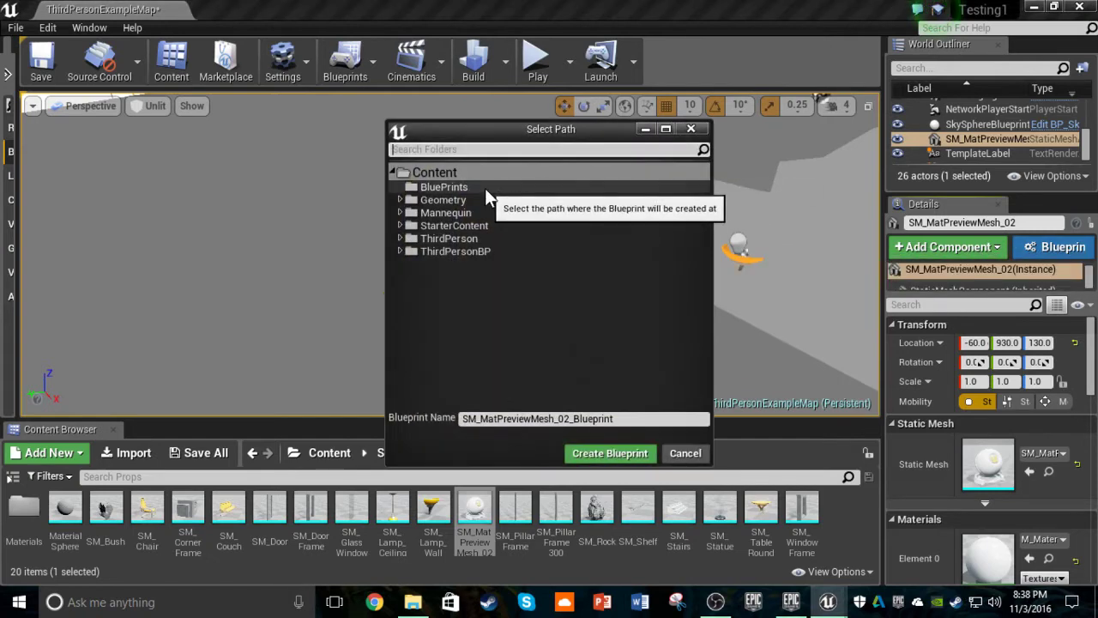
pyautogui.click(484, 188)
pyautogui.click(514, 418)
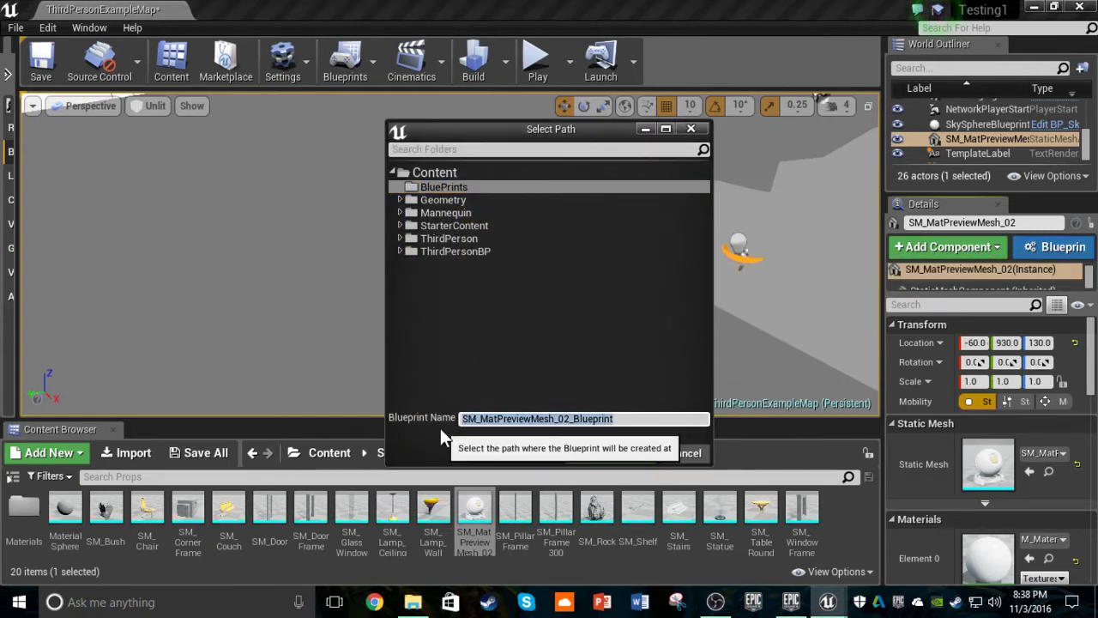
pyautogui.write('BP_')
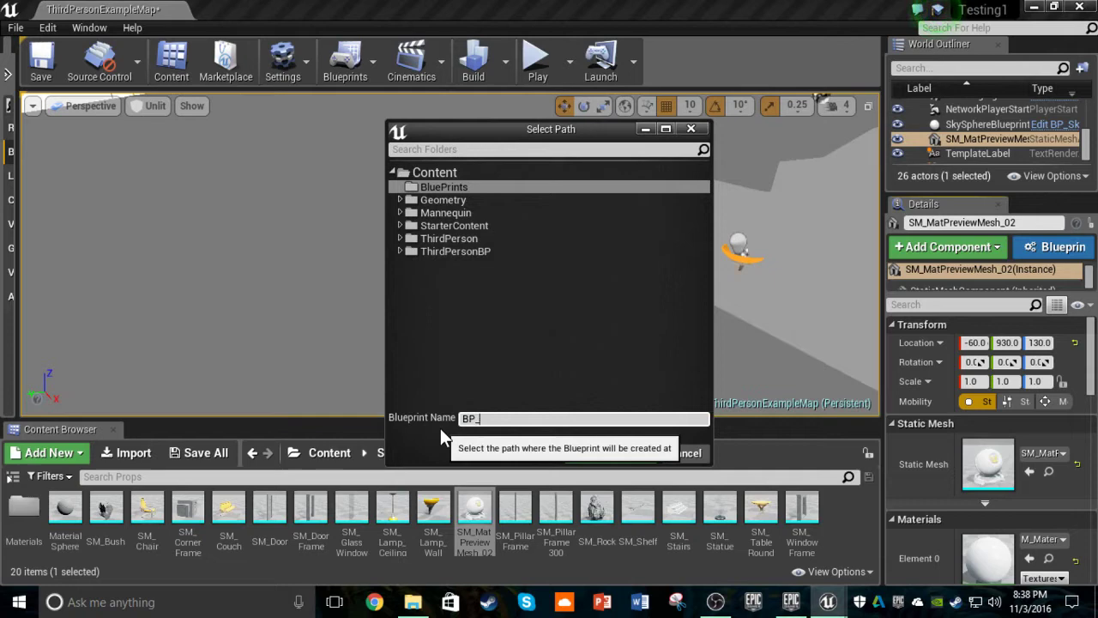
pyautogui.write('FlashingLight')
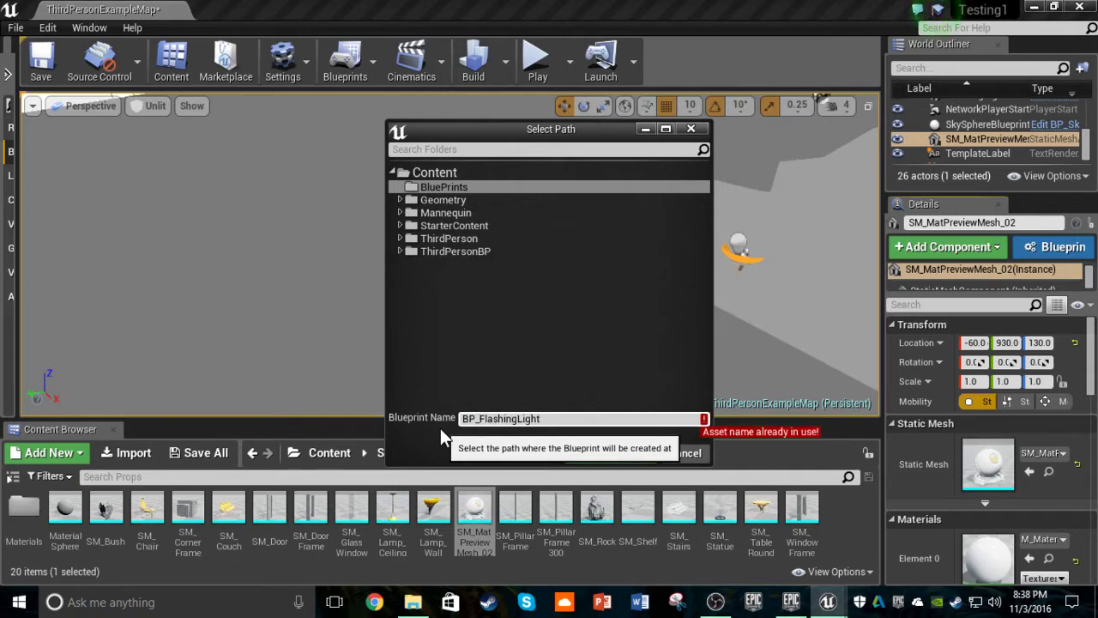
pyautogui.press('BackSpace')
pyautogui.press('BackSpace')
pyautogui.press('BackSpace')
pyautogui.press('BackSpace')
pyautogui.press('BackSpace')
pyautogui.press('BackSpace')
pyautogui.press('BackSpace')
pyautogui.press('BackSpace')
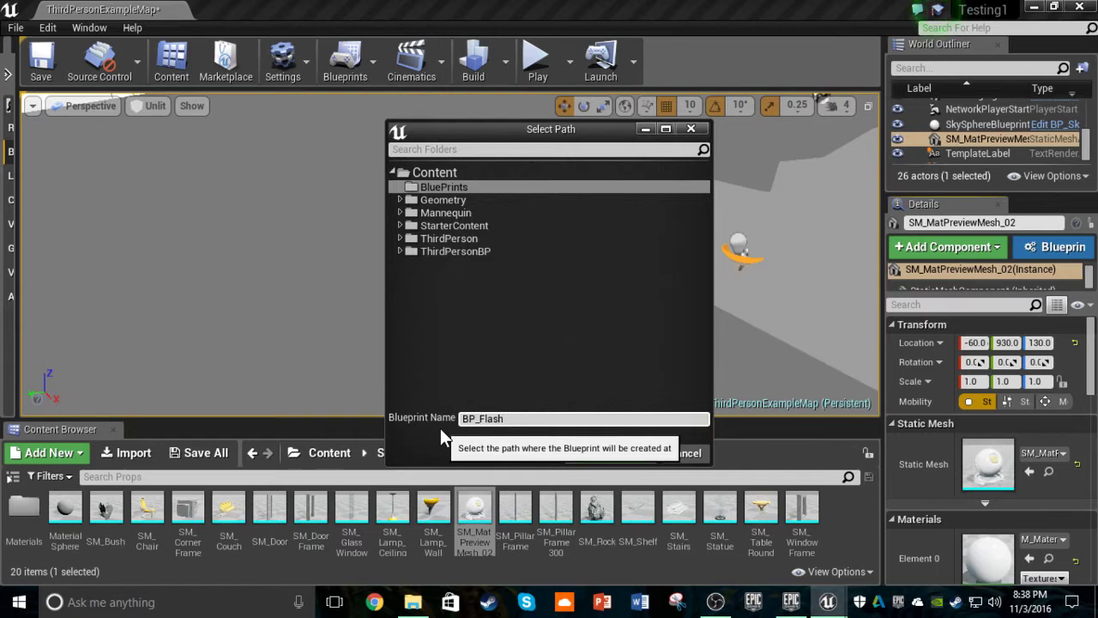
pyautogui.write('y')
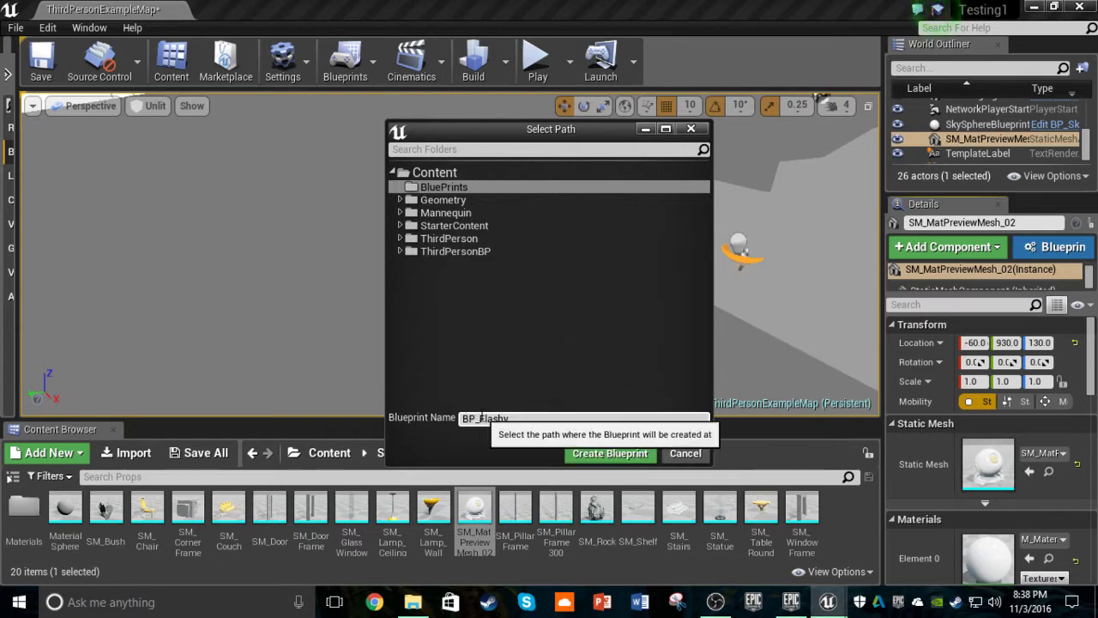
pyautogui.click(576, 452)
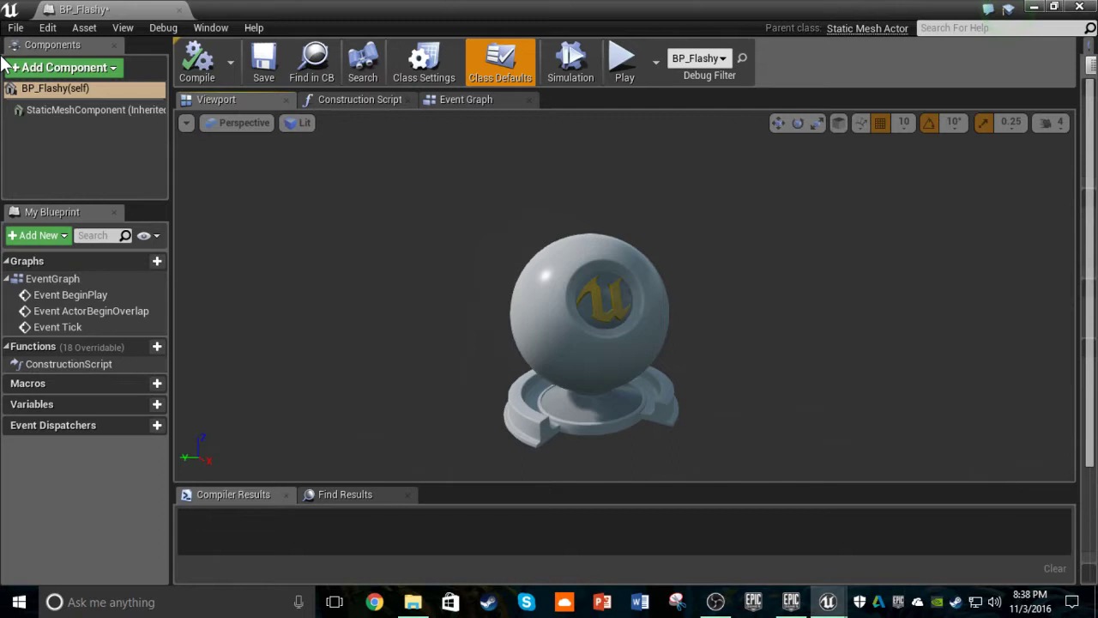
# Add a Point Light component to the Blueprint and raise it to just above the top of the sphere.
pyautogui.click(54, 69)
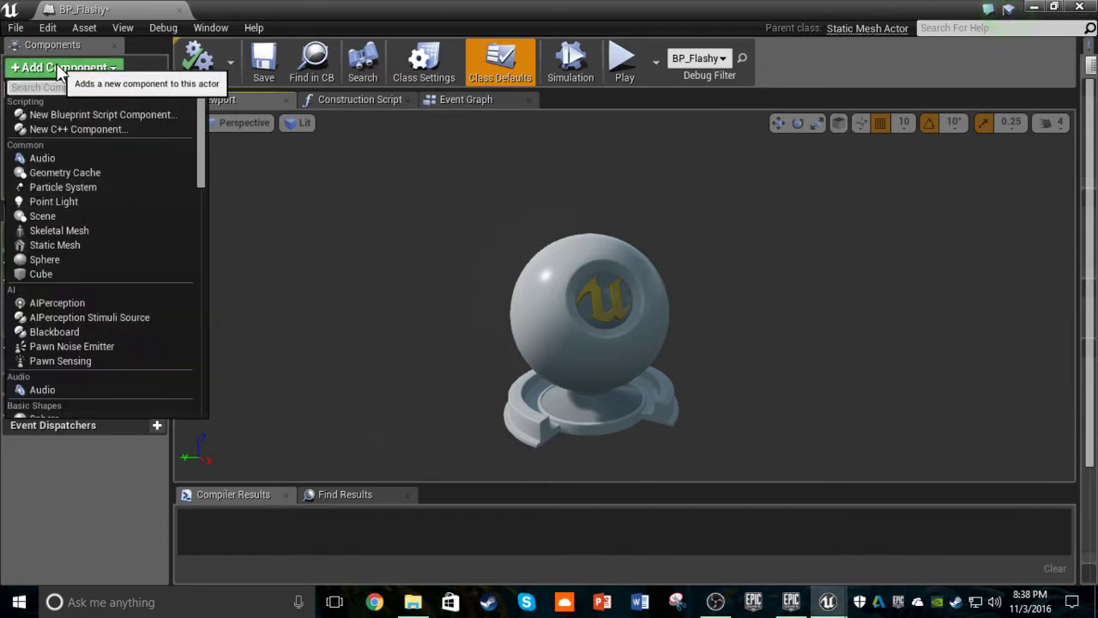
pyautogui.click(50, 203)
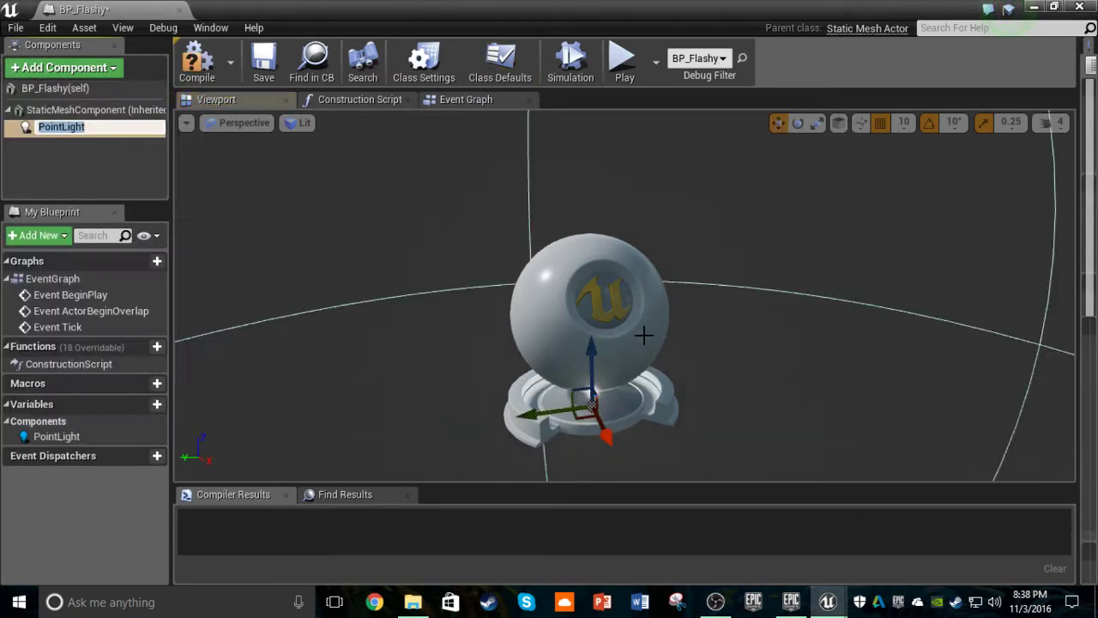
pyautogui.moveTo(591, 363); pyautogui.dragTo(590, 278)
pyautogui.moveTo(629, 332); pyautogui.dragTo(662, 261)
pyautogui.moveTo(486, 223); pyautogui.dragTo(484, 199, button='right')
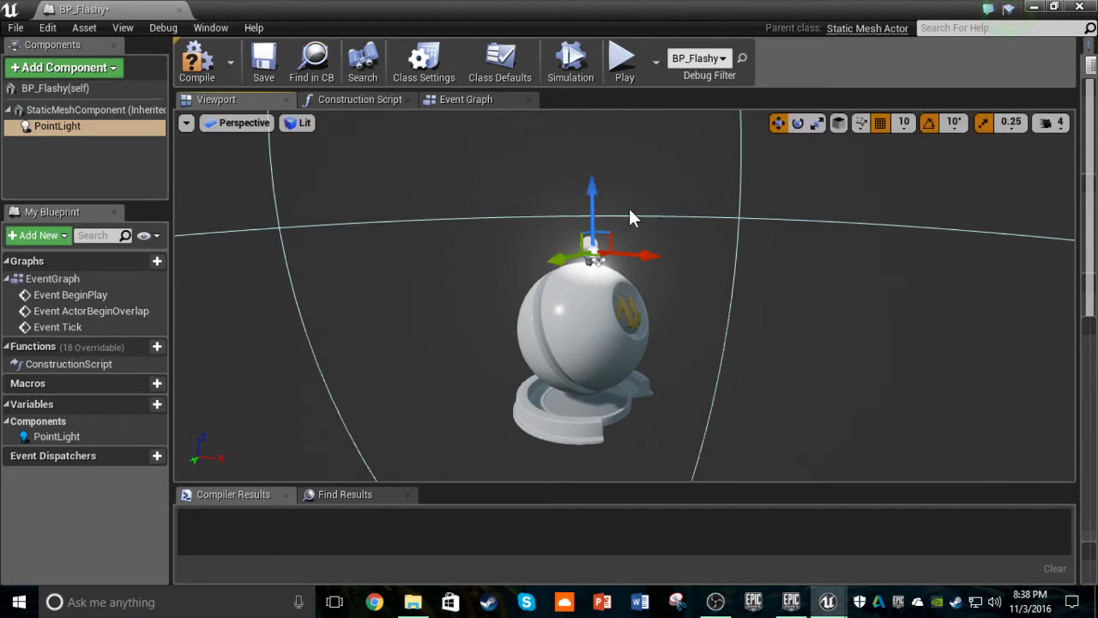
# Add a timeline node named Flashing to the Blueprint's Event Graph.
pyautogui.click(471, 99)
pyautogui.scroll(-6, 590, 266)
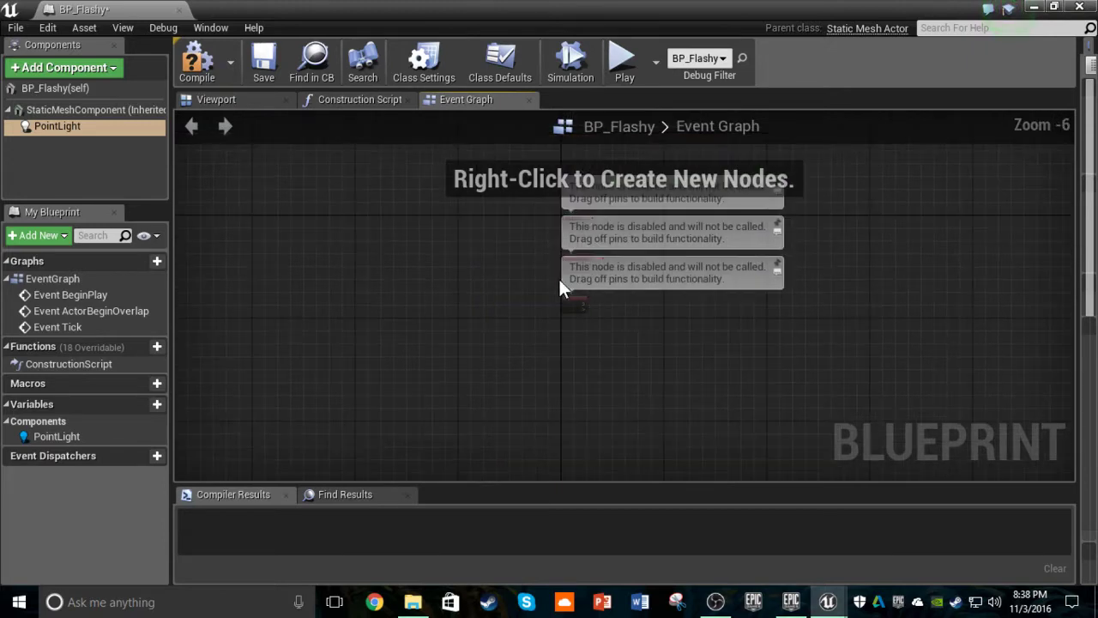
pyautogui.scroll(5, 631, 288)
pyautogui.moveTo(657, 271); pyautogui.dragTo(543, 281, button='right')
pyautogui.rightClick(539, 257)
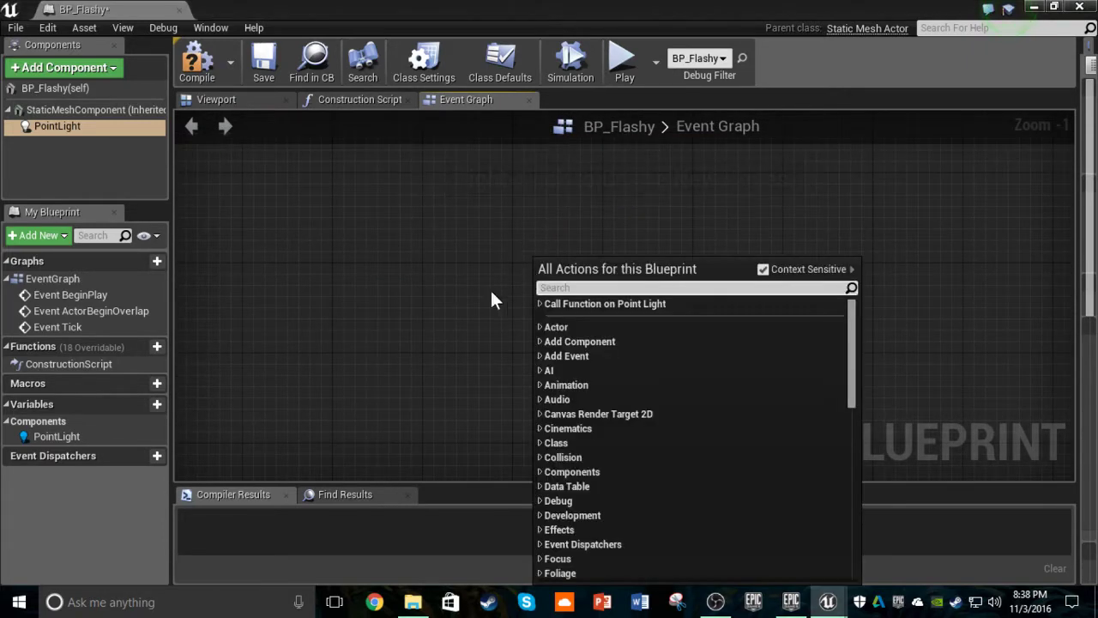
pyautogui.write('timel')
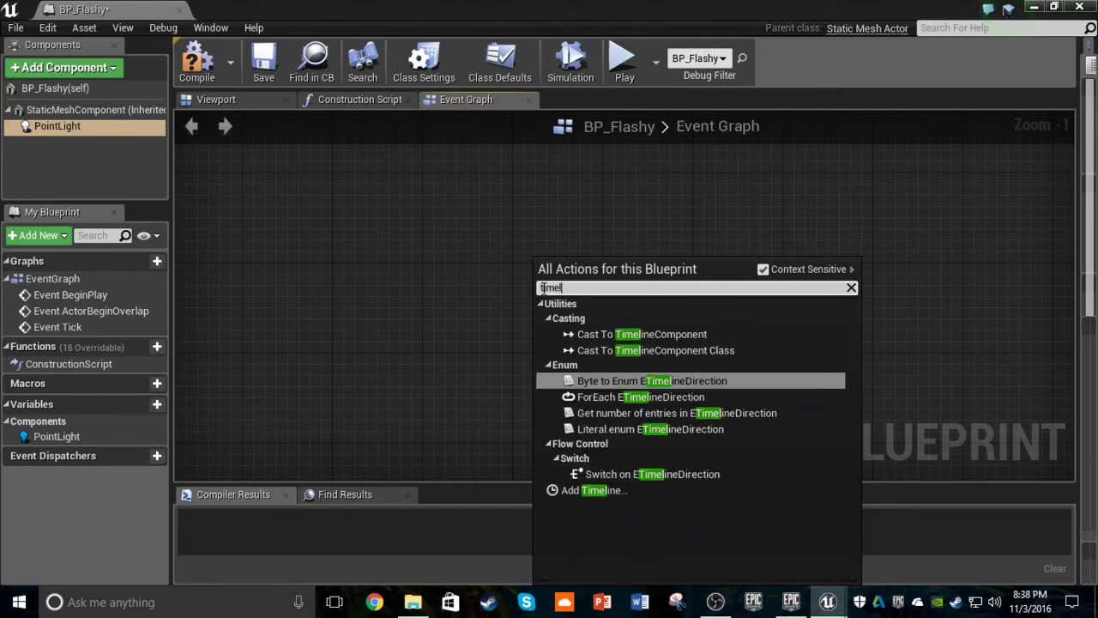
pyautogui.write('ine')
pyautogui.press('BackSpace')
pyautogui.write('e')
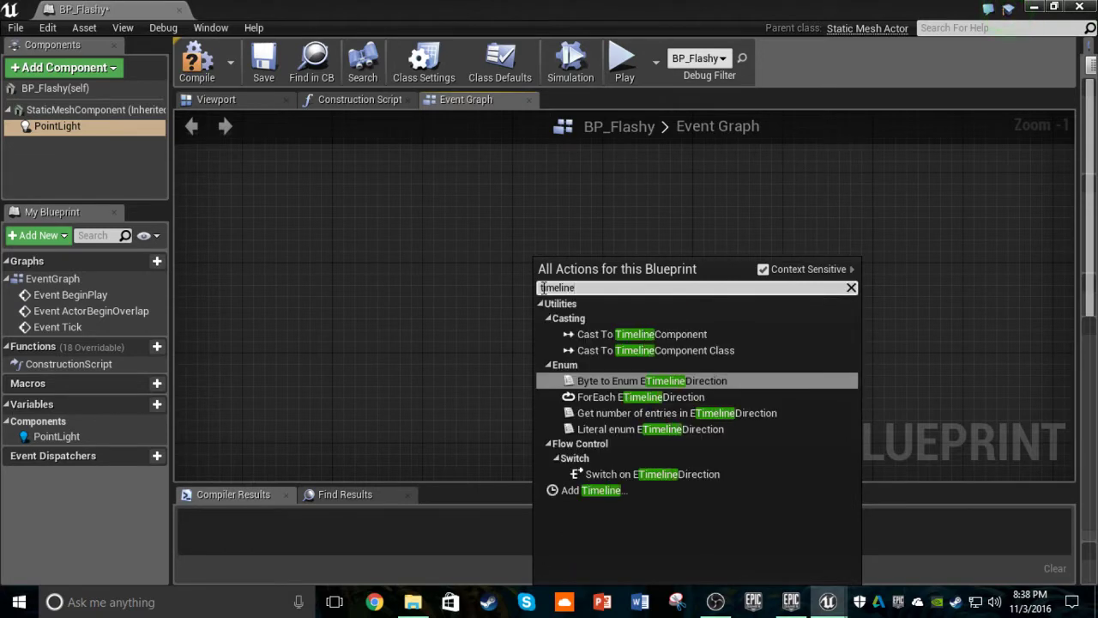
pyautogui.click(575, 489)
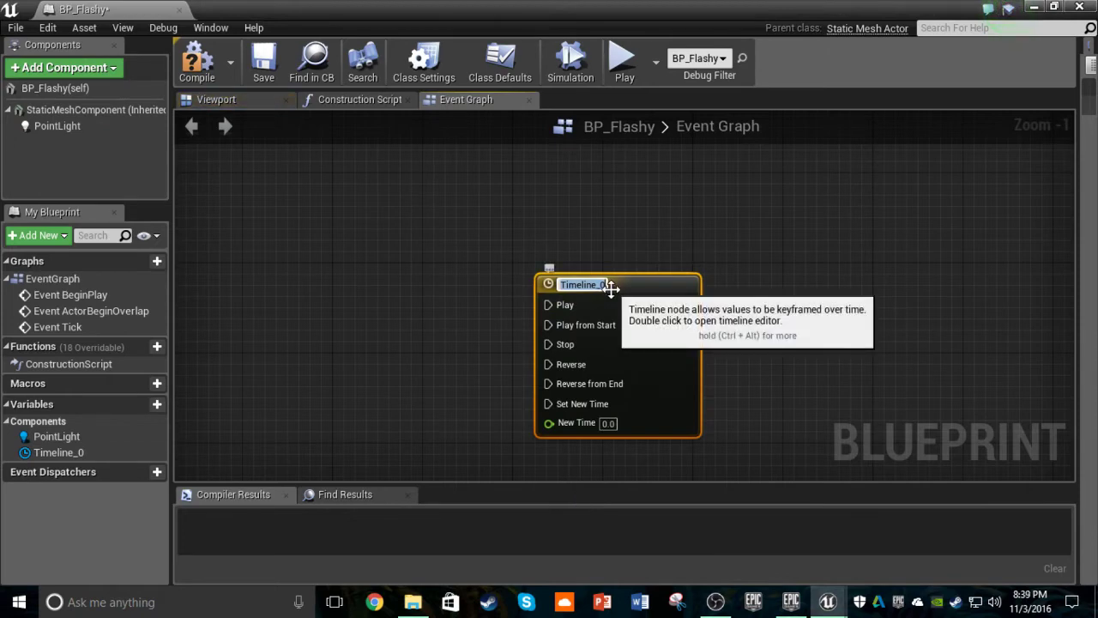
pyautogui.write('Flashing')
pyautogui.press('Return')
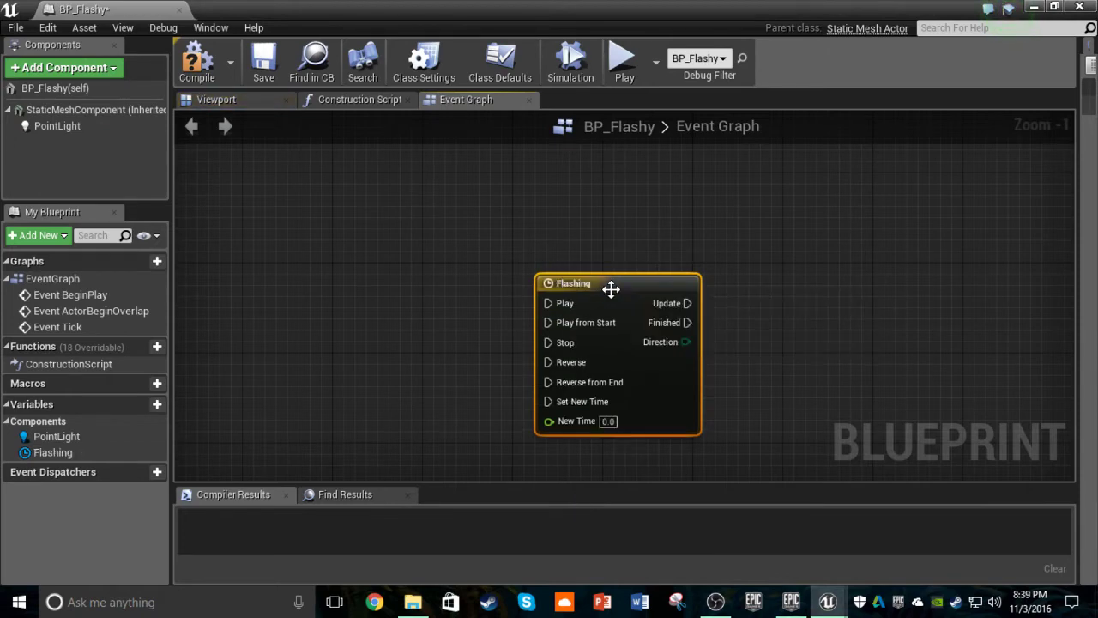
# Add a float track named FlashingLightStatue to the Flashing timeline and set the timeline's length to 1.00.
pyautogui.moveTo(611, 289); pyautogui.dragTo(557, 235)
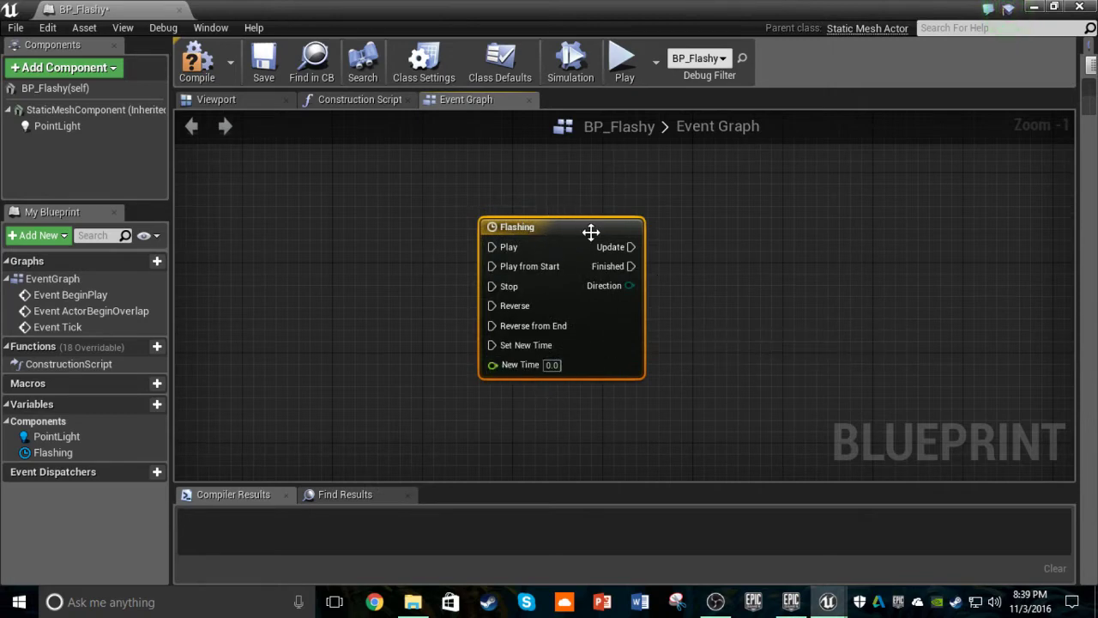
pyautogui.moveTo(519, 183); pyautogui.dragTo(380, 213, button='right')
pyautogui.doubleClick(449, 247)
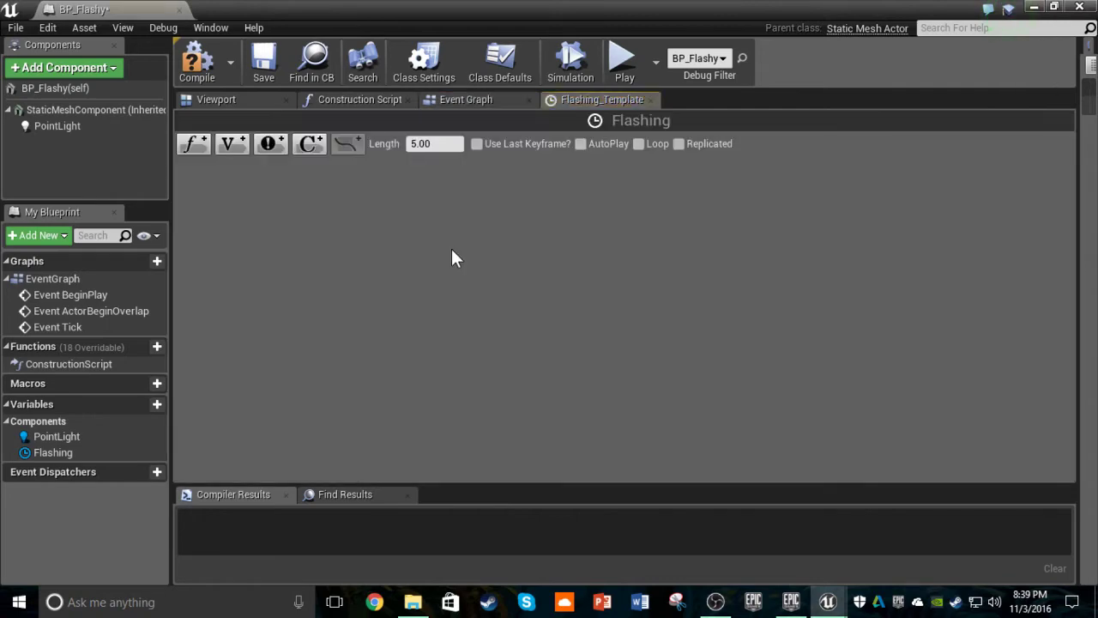
pyautogui.click(191, 146)
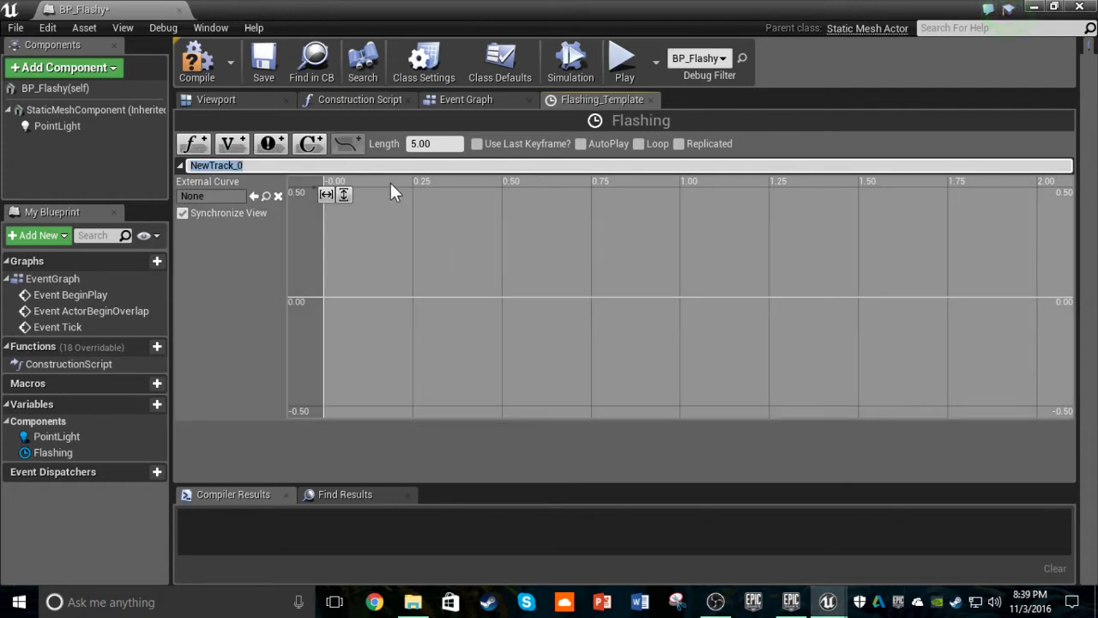
pyautogui.write('FlashingLightStatu')
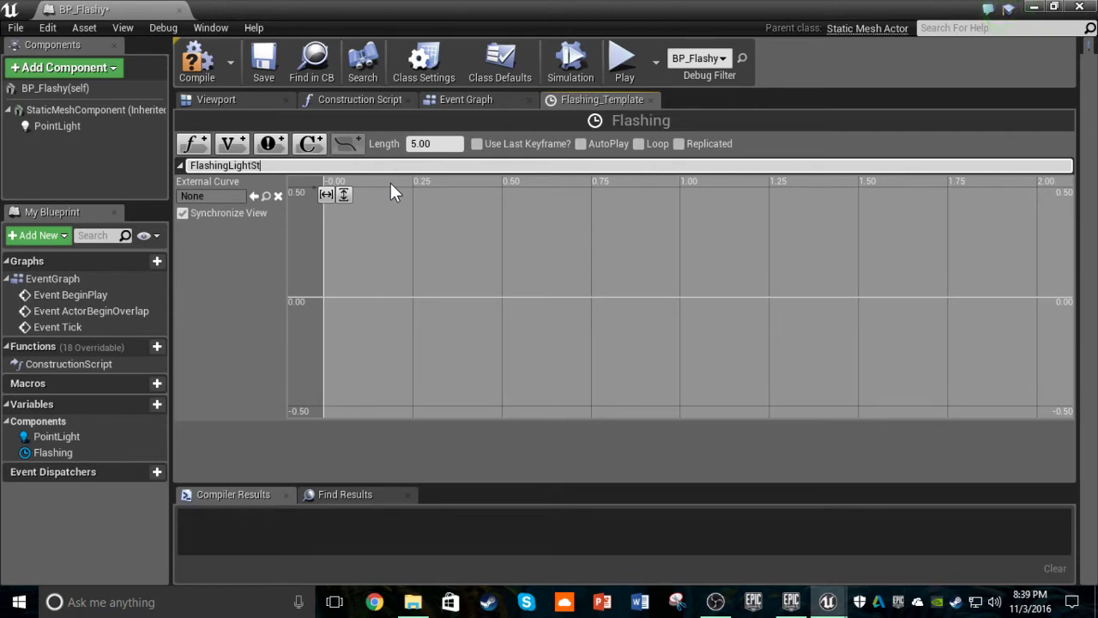
pyautogui.write('e')
pyautogui.press('Return')
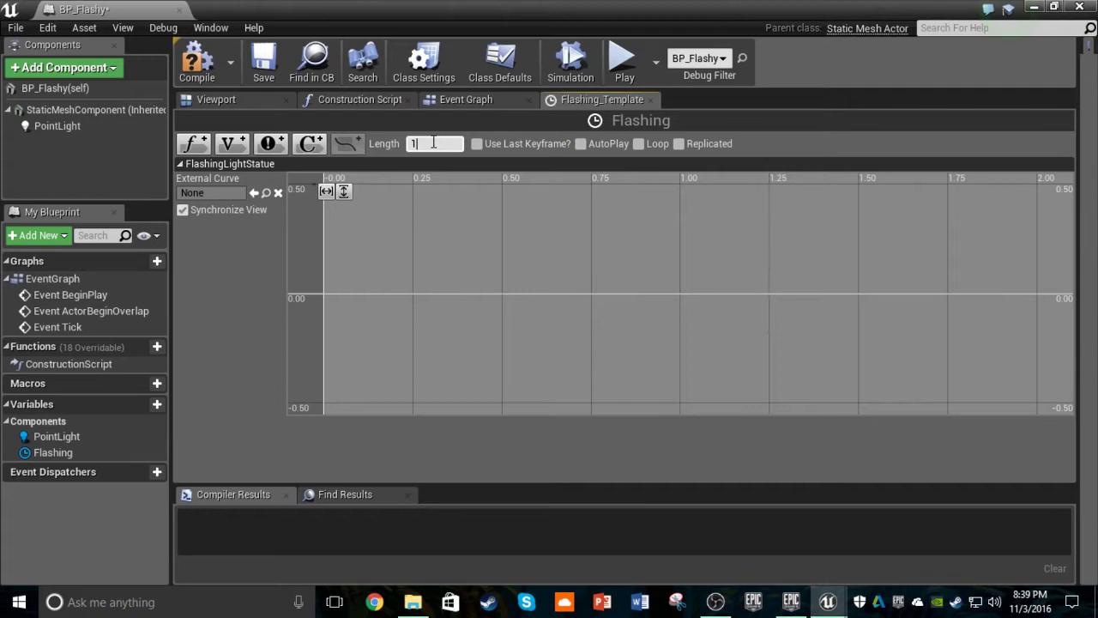
pyautogui.press('Return')
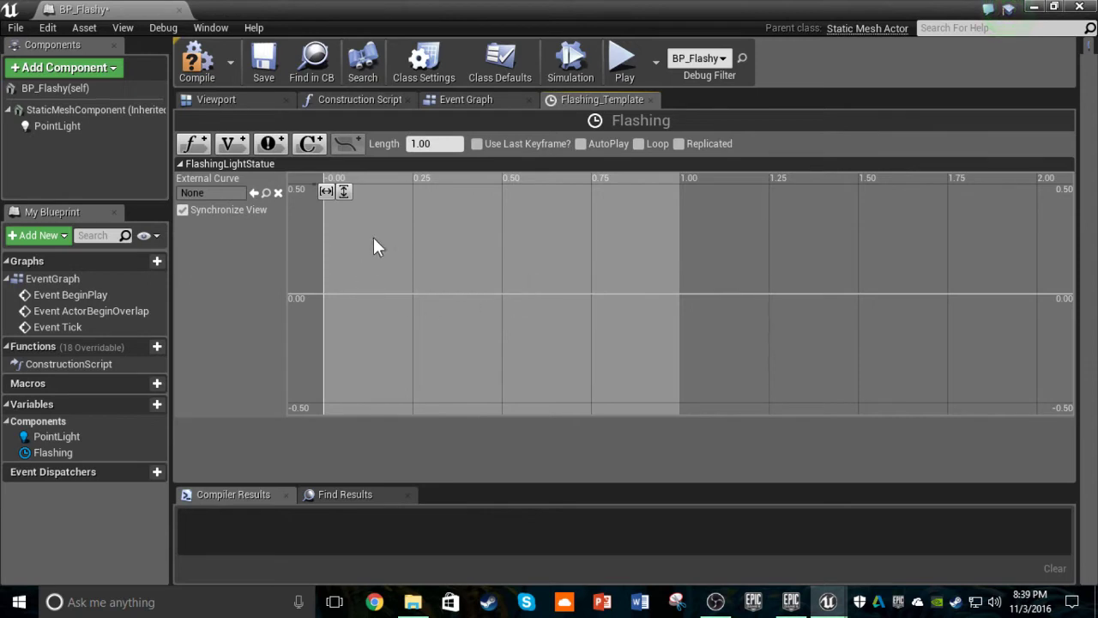
# Add three keyframes at value 0 to the FlashingLightStatue track: one near the start, one at about 0.44 and one at about 0.88.
pyautogui.keyDown('shift'); pyautogui.click(329, 295); pyautogui.keyUp('shift')
pyautogui.keyDown('shift'); pyautogui.click(480, 294); pyautogui.keyUp('shift')
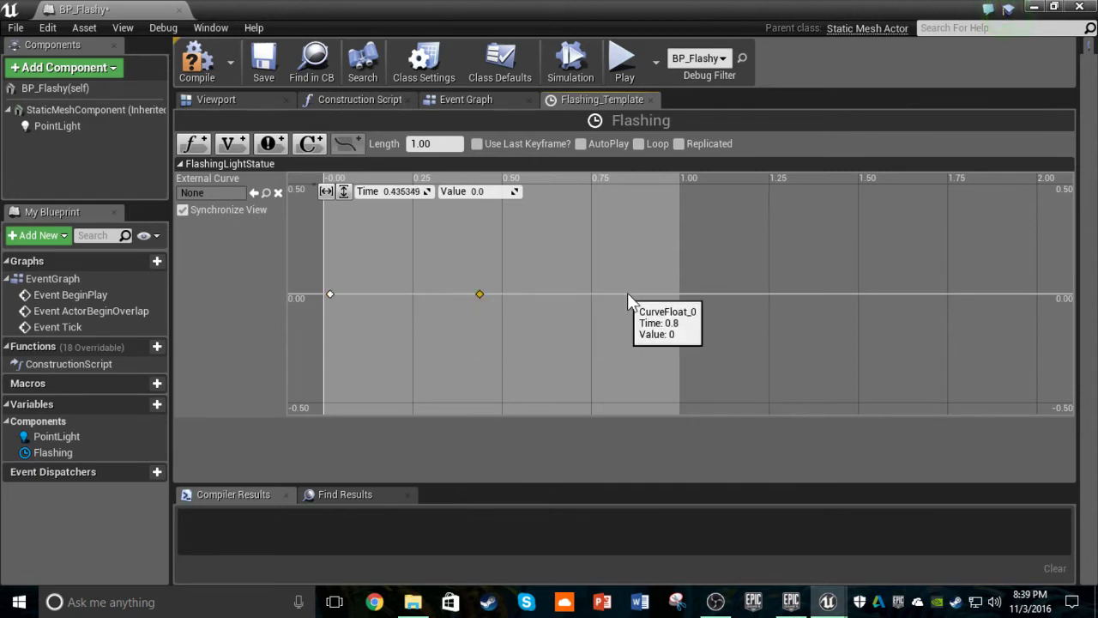
pyautogui.keyDown('shift'); pyautogui.click(637, 294); pyautogui.keyUp('shift')
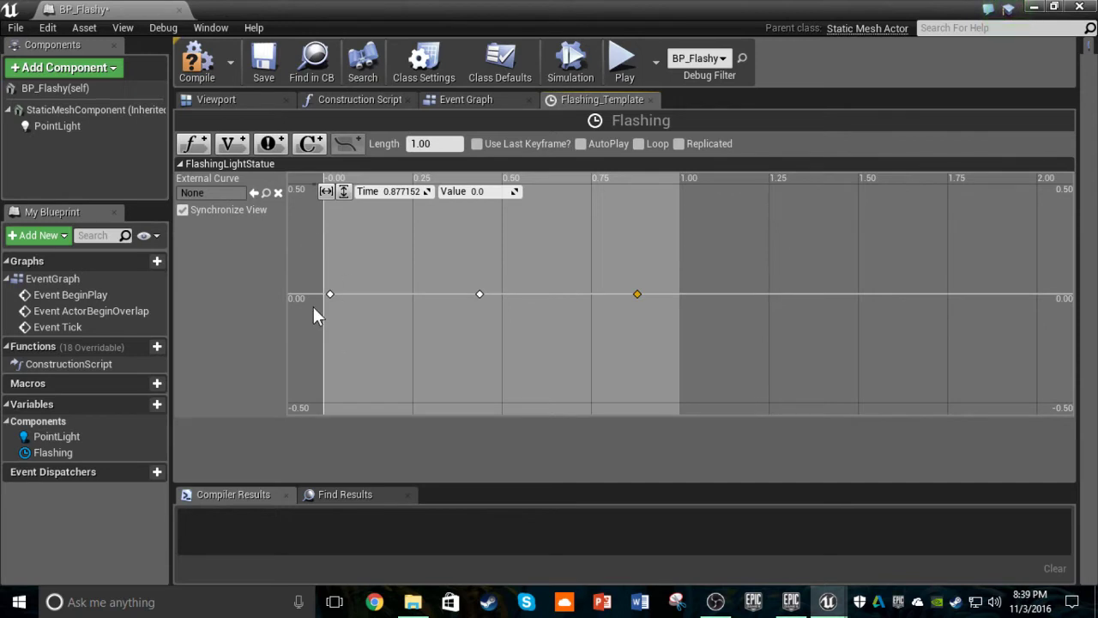
# Set the middle keyframe's value to 5000 and enable AutoPlay and Loop for the Flashing timeline.
pyautogui.click(481, 294)
pyautogui.press('Return')
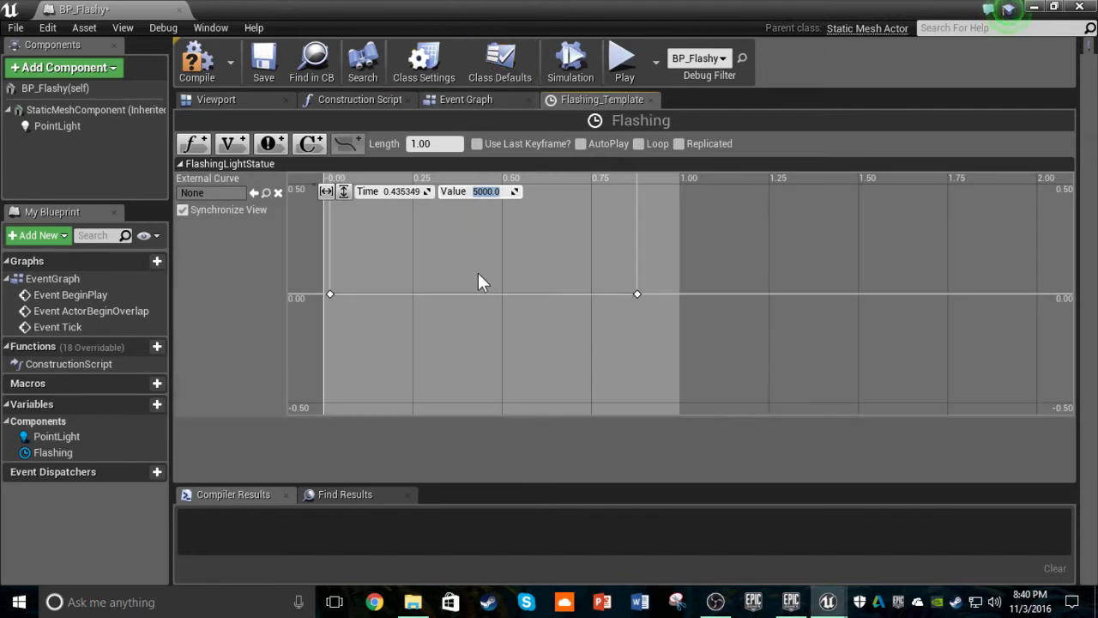
pyautogui.click(478, 271)
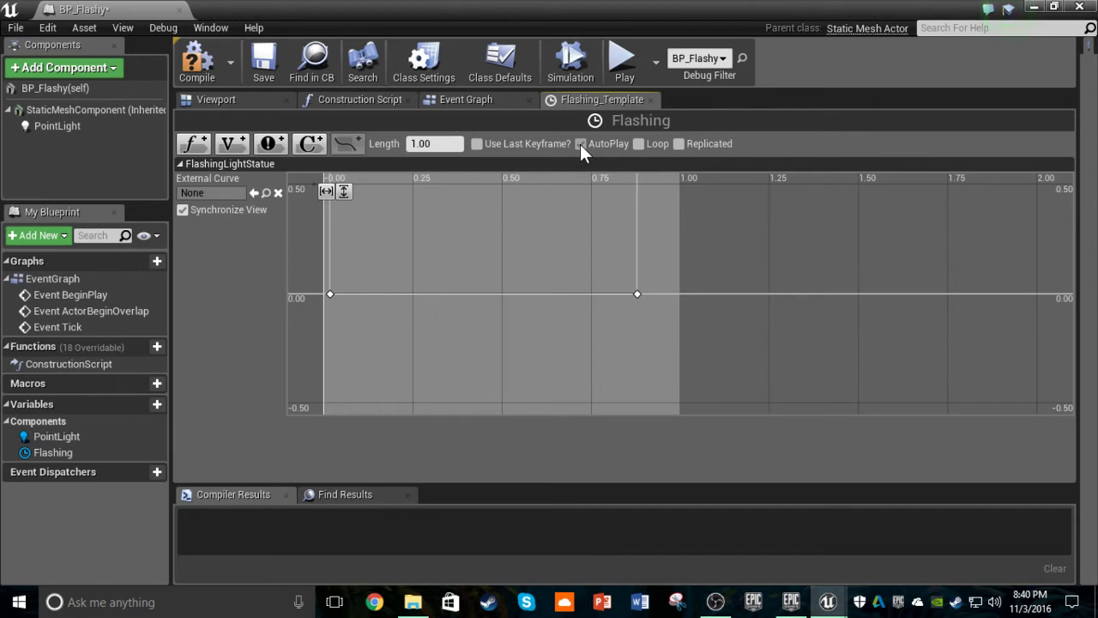
pyautogui.click(638, 144)
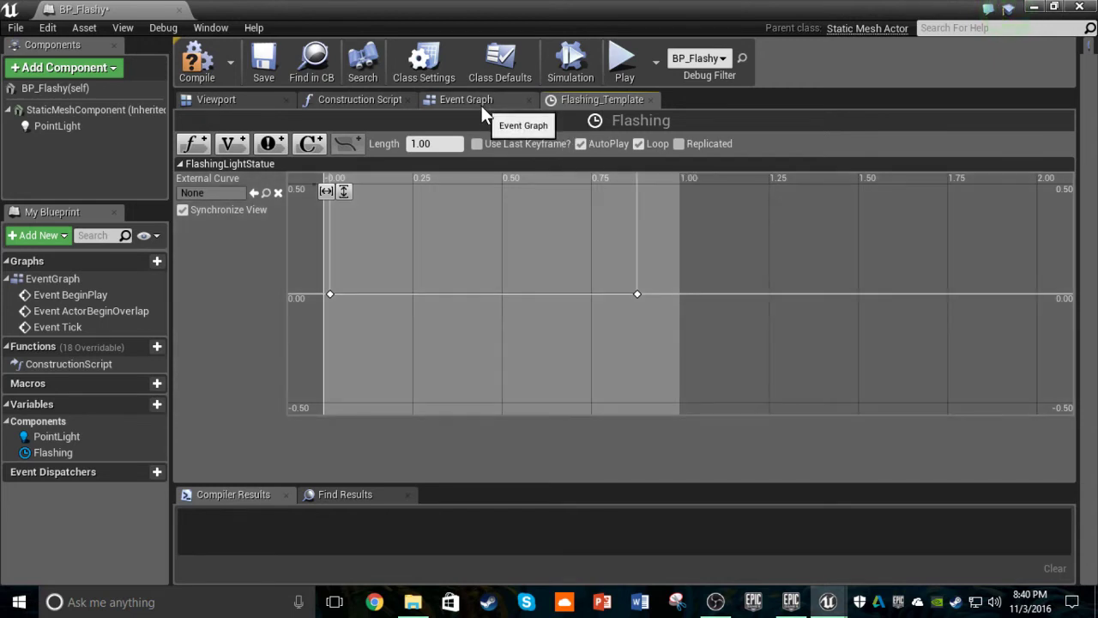
# Add a Set Intensity (PointLight) node beside the Flashing timeline in the Event Graph, with the Point Light reference placed below it.
pyautogui.click(494, 99)
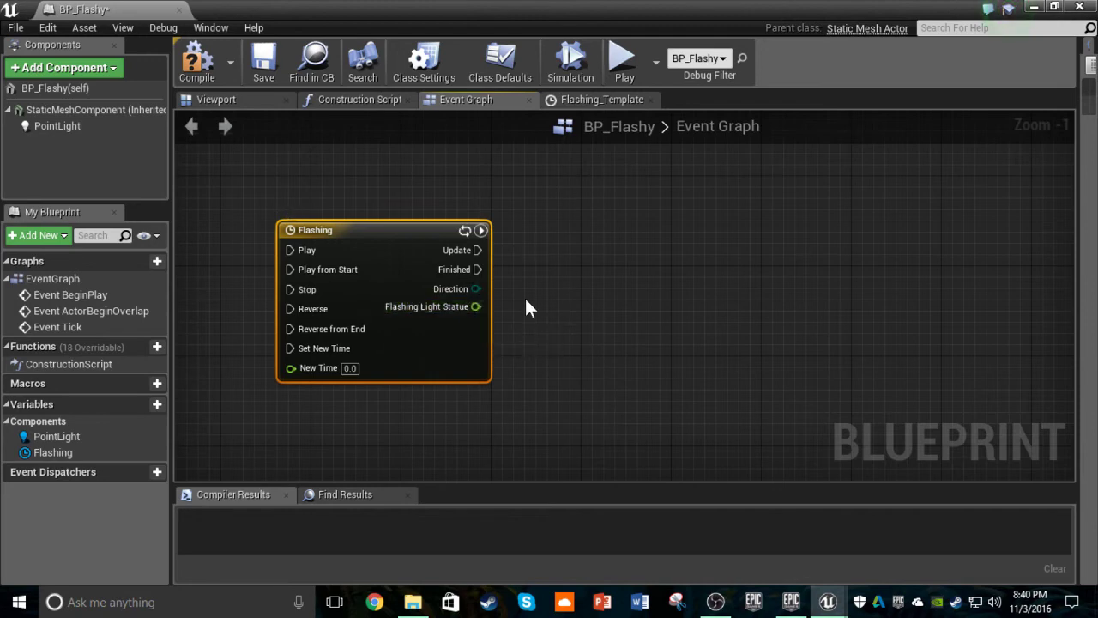
pyautogui.rightClick(574, 253)
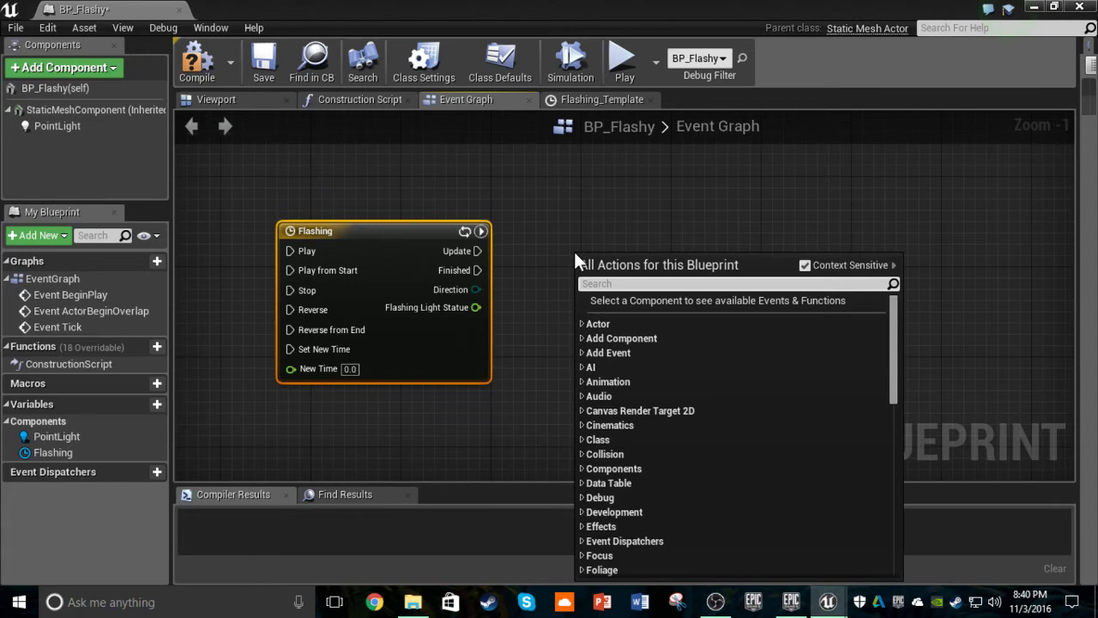
pyautogui.write('set inten')
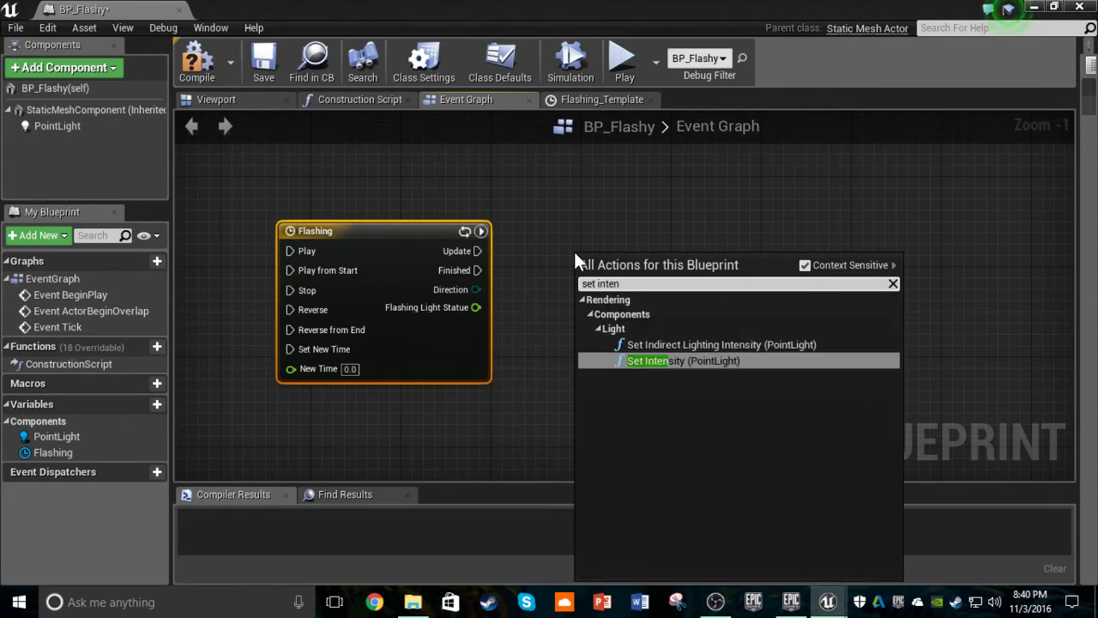
pyautogui.click(632, 361)
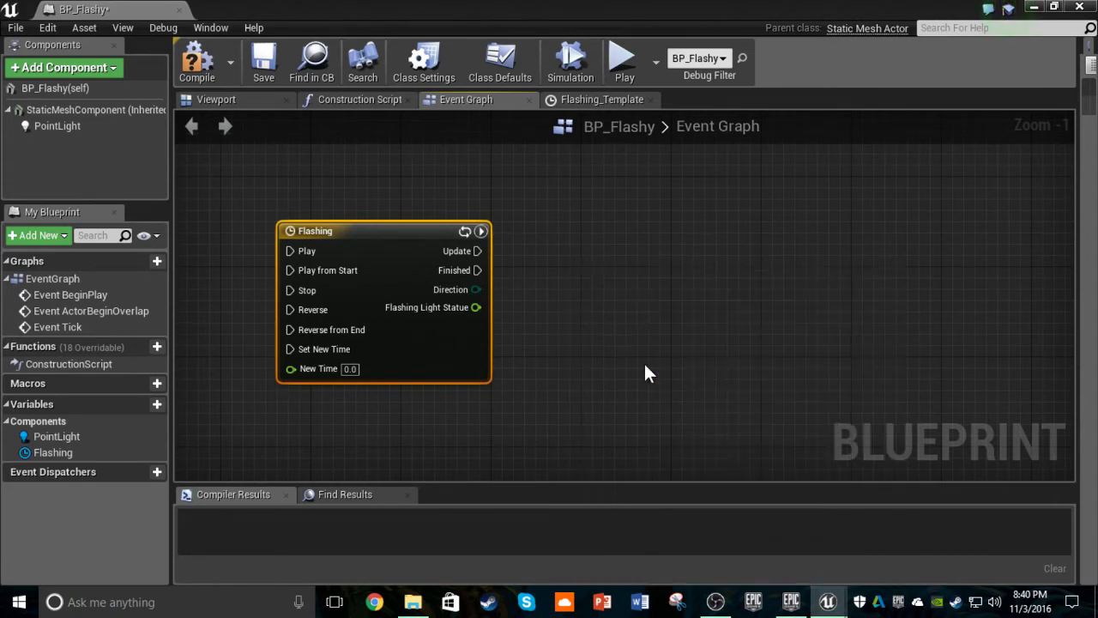
pyautogui.moveTo(660, 295); pyautogui.dragTo(759, 283)
pyautogui.moveTo(551, 215); pyautogui.dragTo(561, 240)
pyautogui.moveTo(549, 361); pyautogui.dragTo(537, 383)
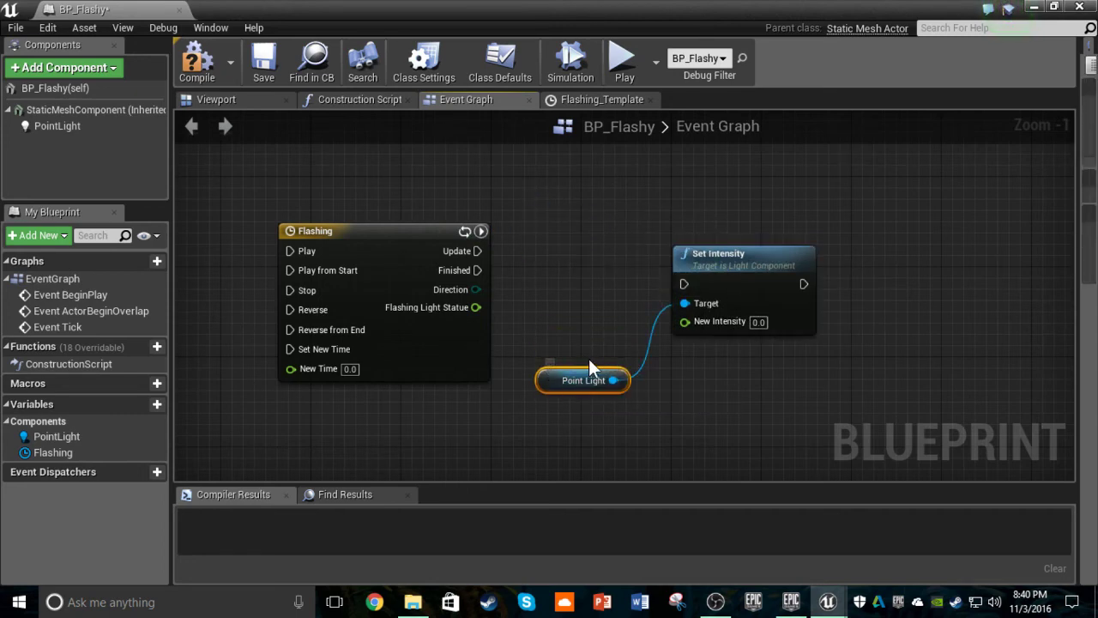
pyautogui.moveTo(718, 245); pyautogui.dragTo(707, 212)
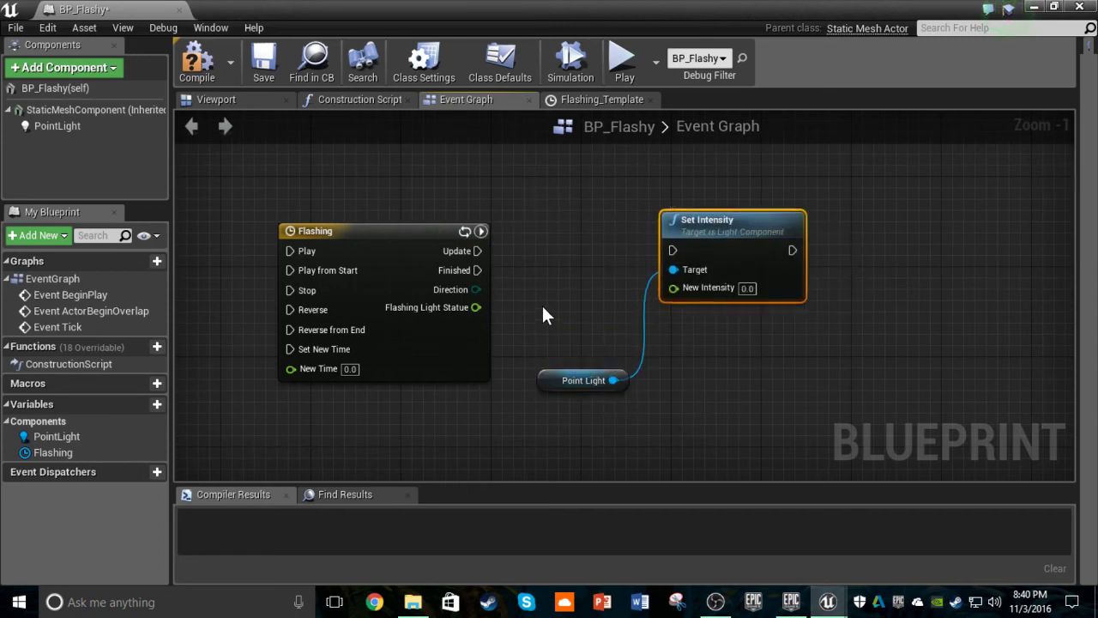
# Connect the timeline's Flashing Light Statue output to New Intensity and its Update output to Set Intensity's execution input.
pyautogui.moveTo(476, 307); pyautogui.dragTo(680, 287)
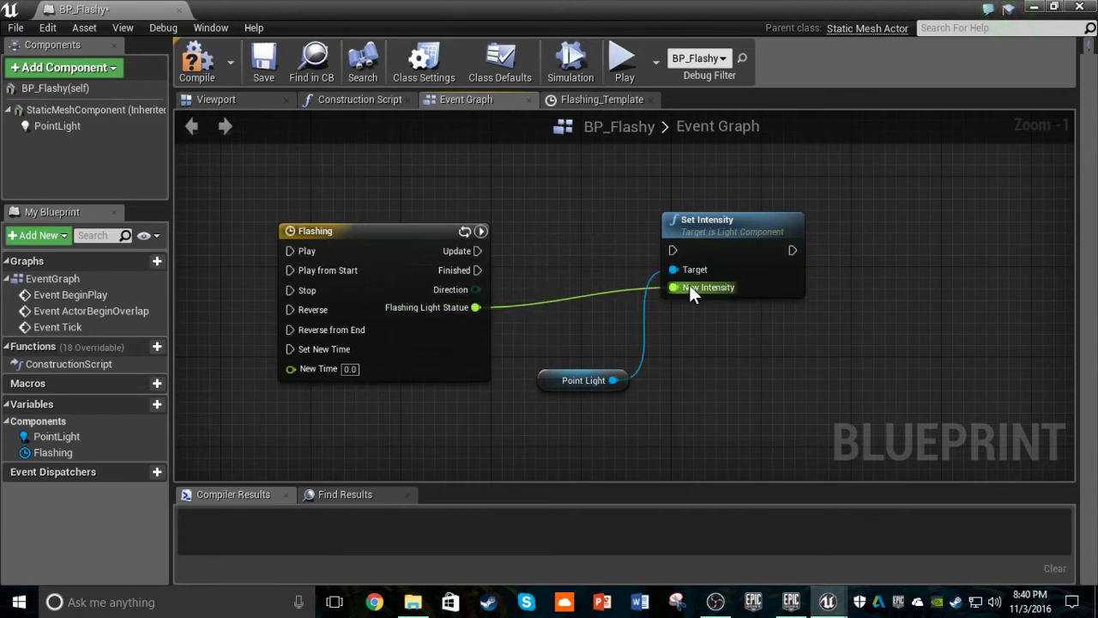
pyautogui.moveTo(477, 251); pyautogui.dragTo(675, 254)
pyautogui.moveTo(825, 374); pyautogui.dragTo(721, 231, button='right')
pyautogui.moveTo(632, 207); pyautogui.dragTo(694, 201, button='right')
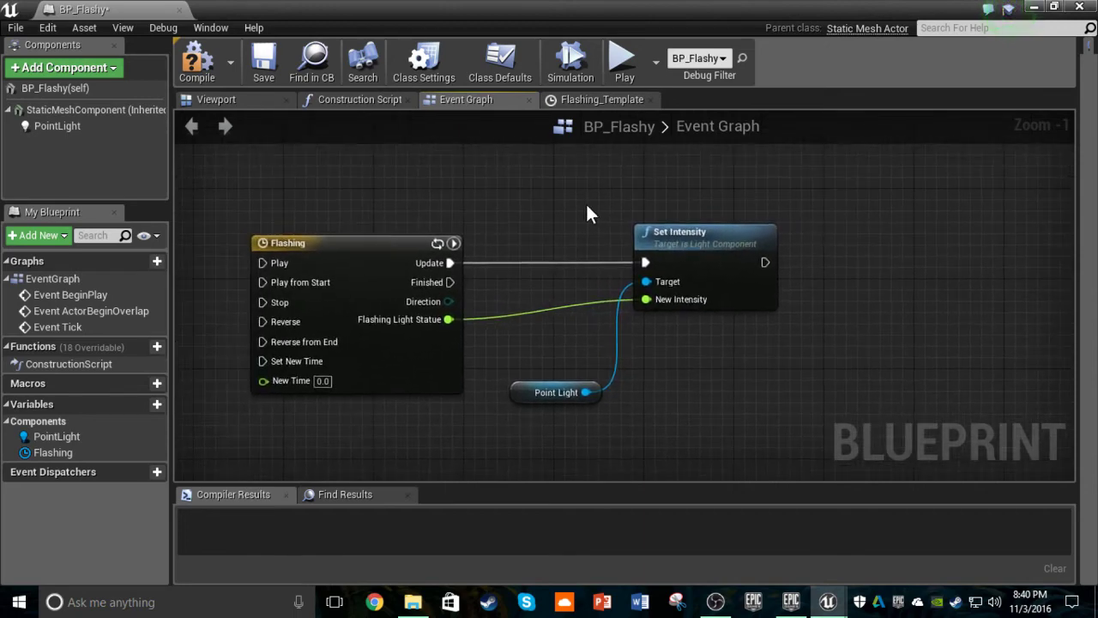
# Compile and save the BP_Flashy Blueprint, and close its editor.
pyautogui.scroll(-1, 571, 240)
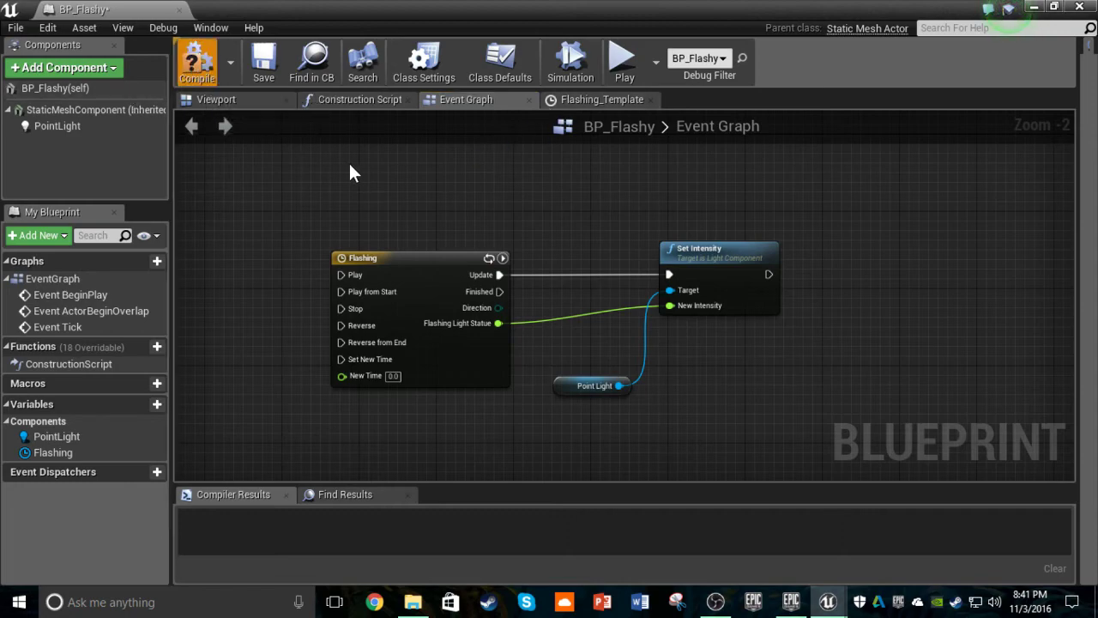
pyautogui.click(268, 61)
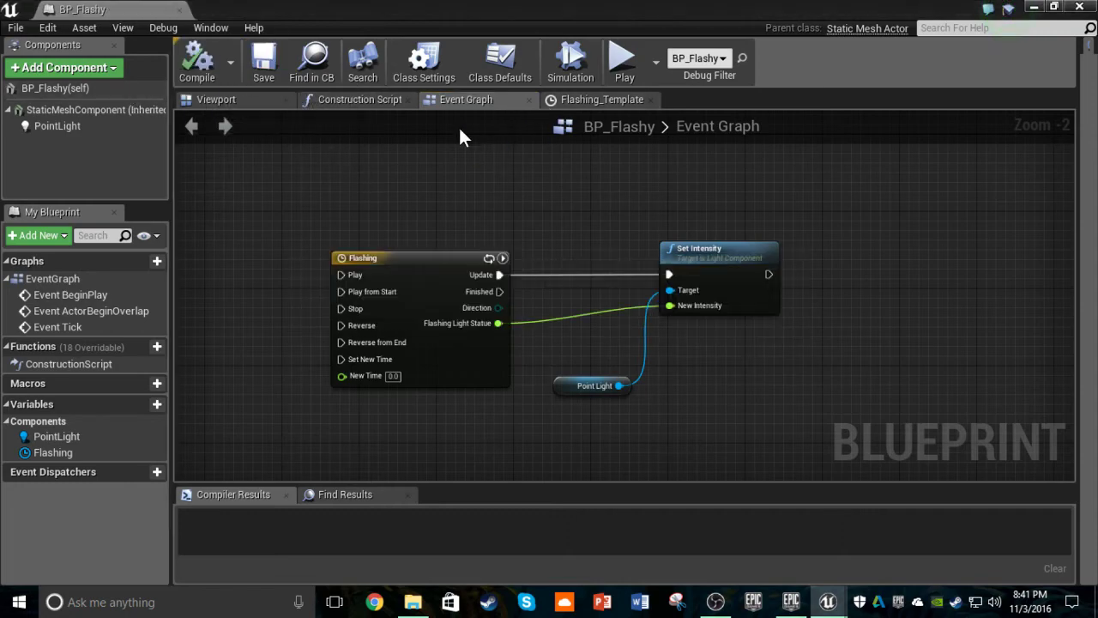
pyautogui.click(179, 9)
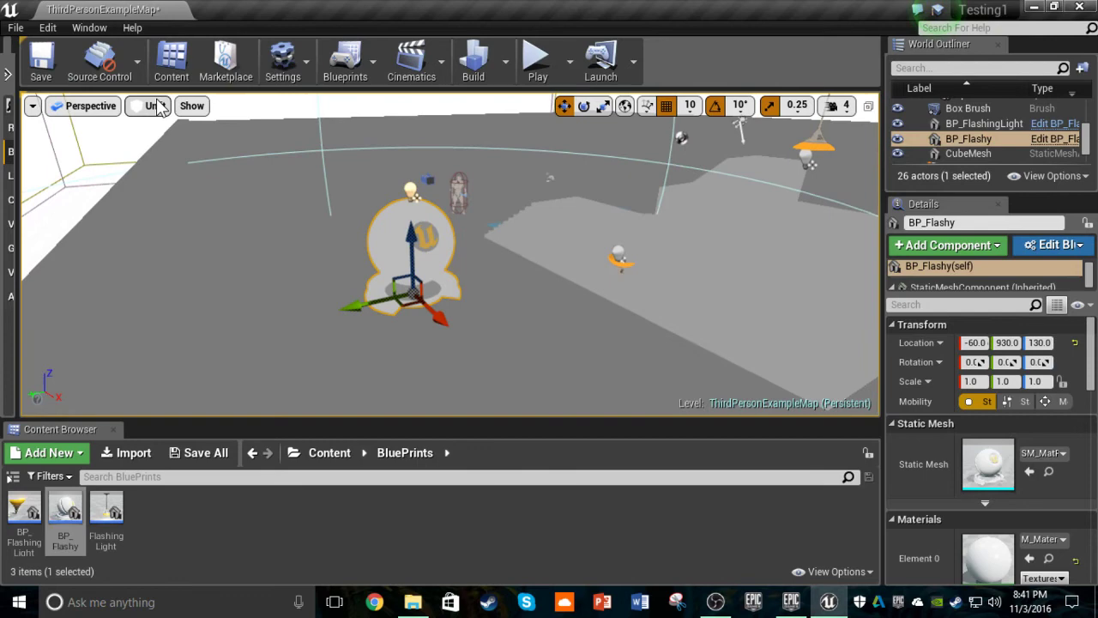
# Switch the level viewport to Lit shading, with the placed BP_Flashy actor in view.
pyautogui.click(160, 108)
pyautogui.click(162, 137)
pyautogui.moveTo(484, 190); pyautogui.dragTo(523, 203, button='right')
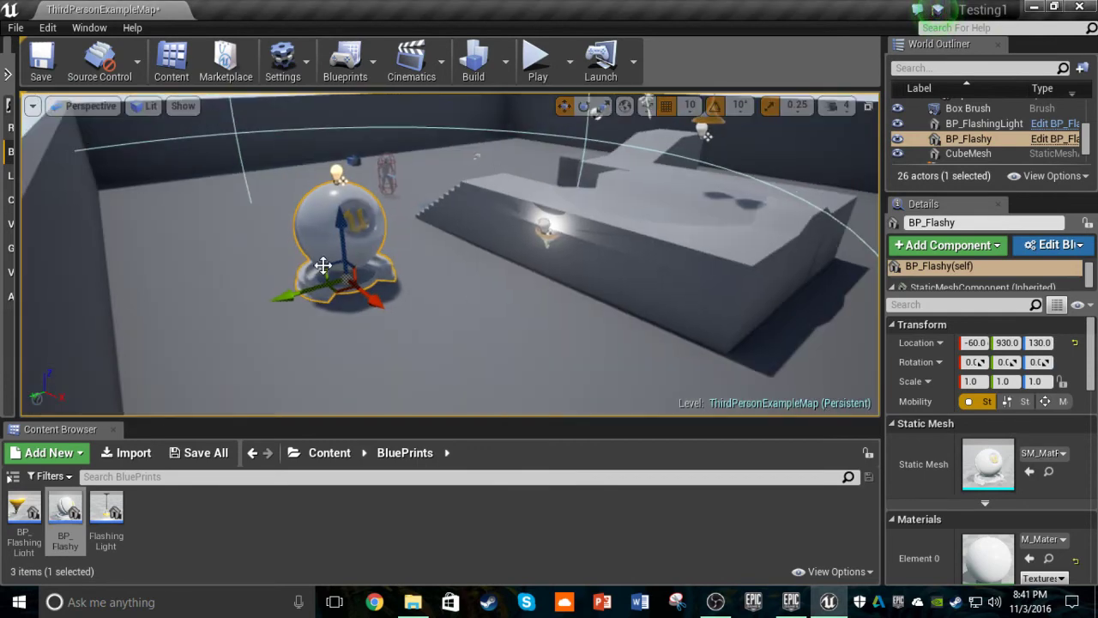
pyautogui.moveTo(339, 232); pyautogui.dragTo(335, 216, button='right')
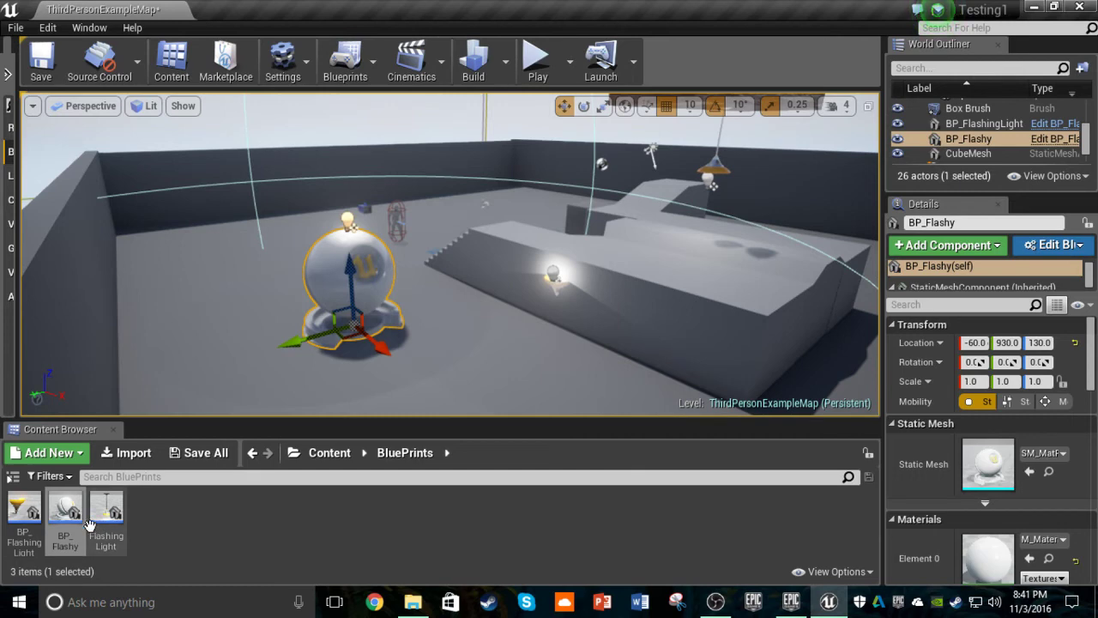
# Play the level and run the character around the BP_Flashy prop to check its flashing light, and stop the play session.
pyautogui.click(62, 519)
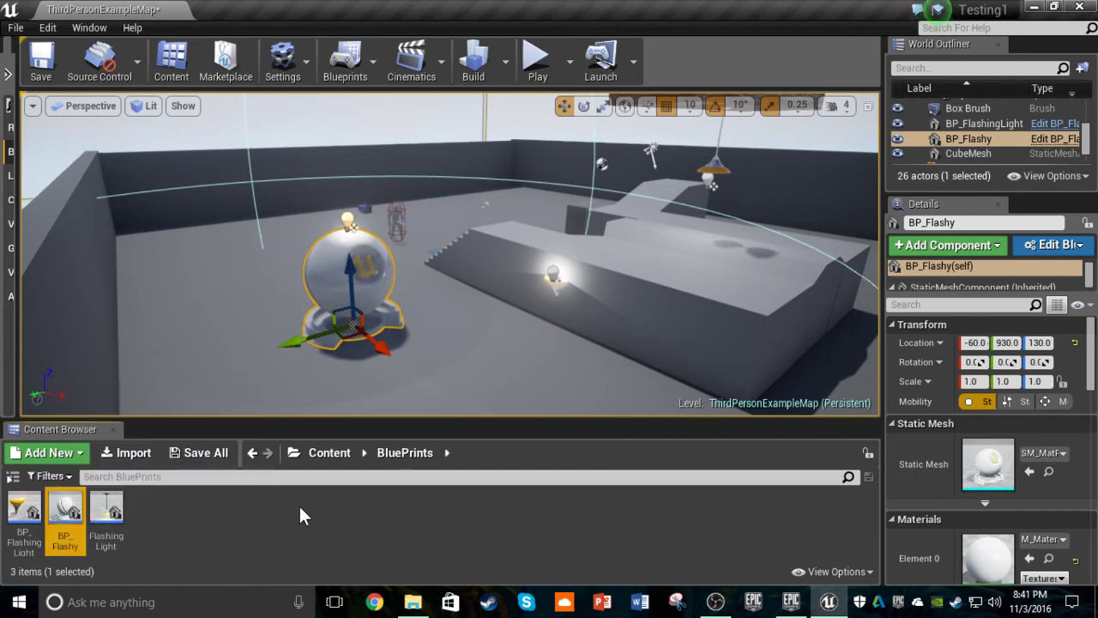
pyautogui.click(537, 60)
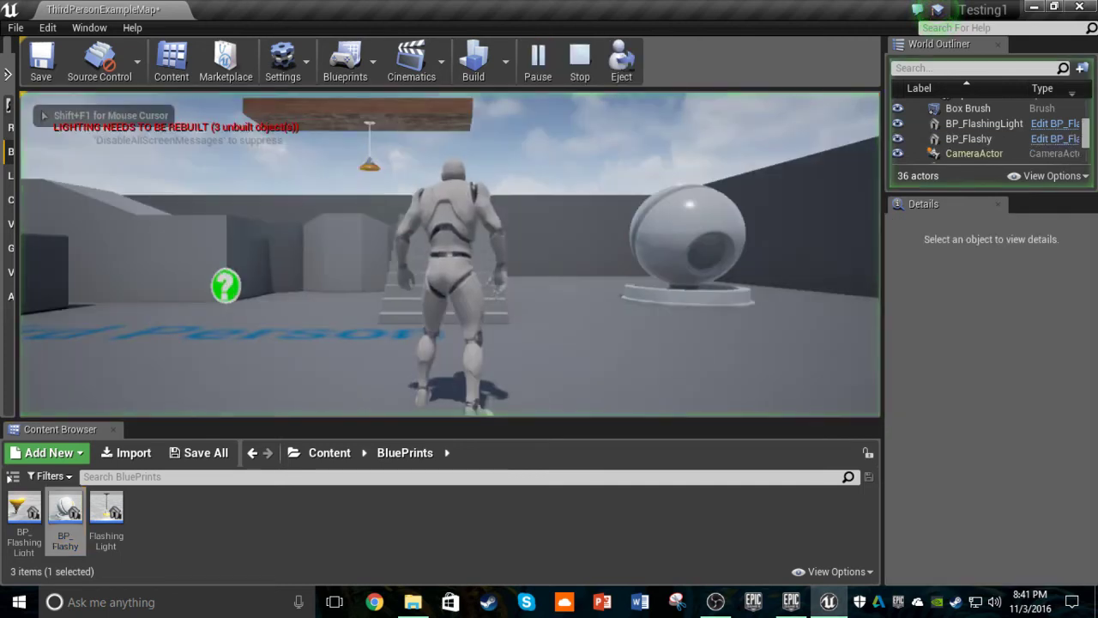
pyautogui.press('w')
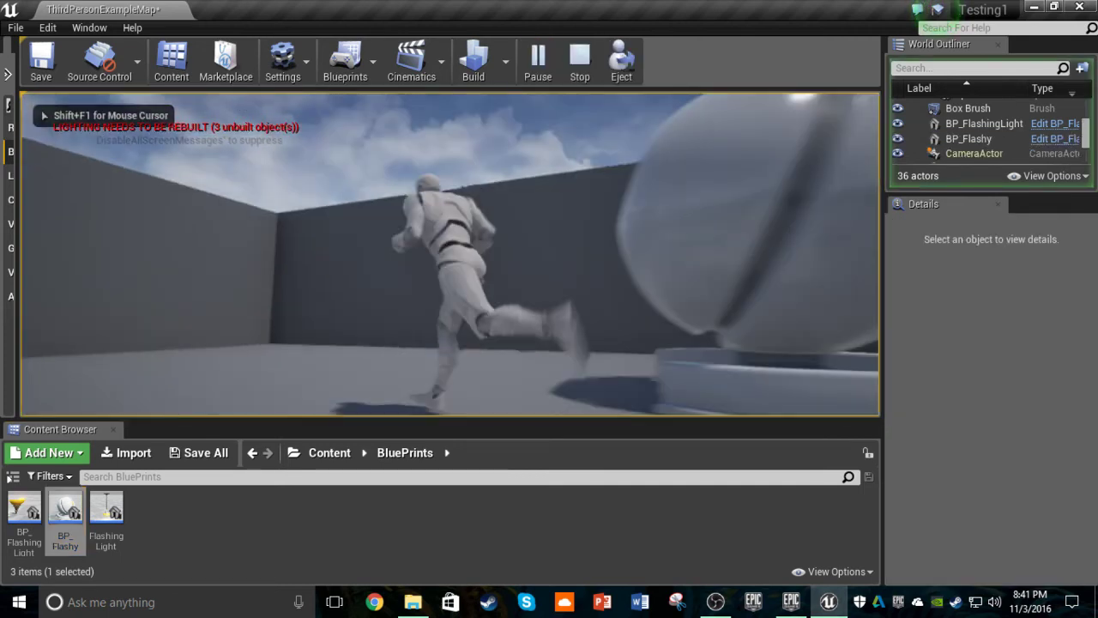
pyautogui.press('s')
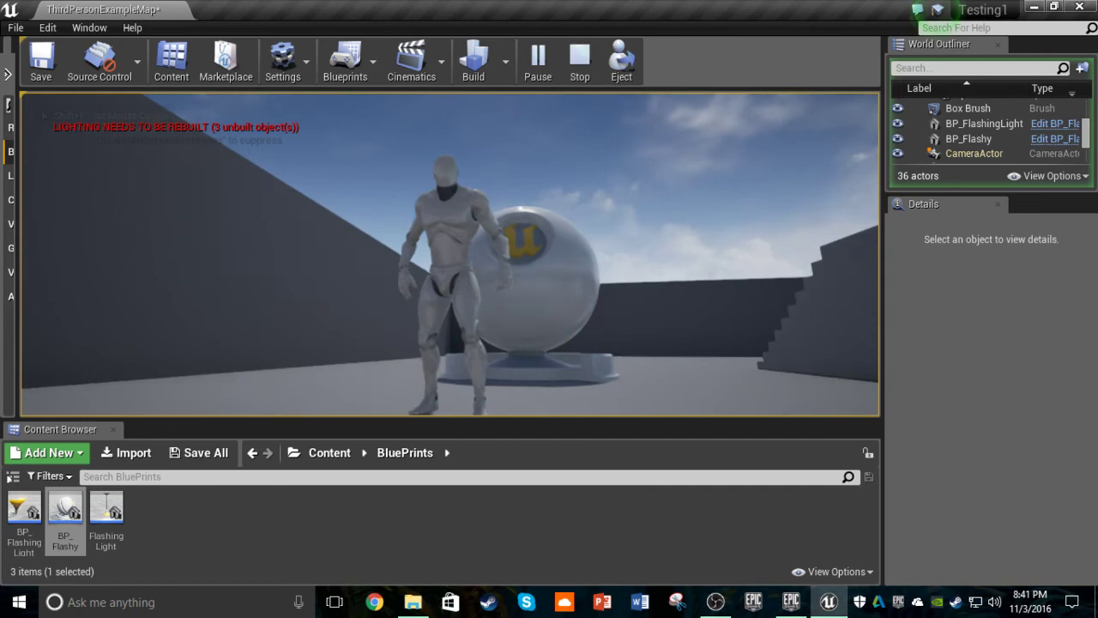
pyautogui.press('s')
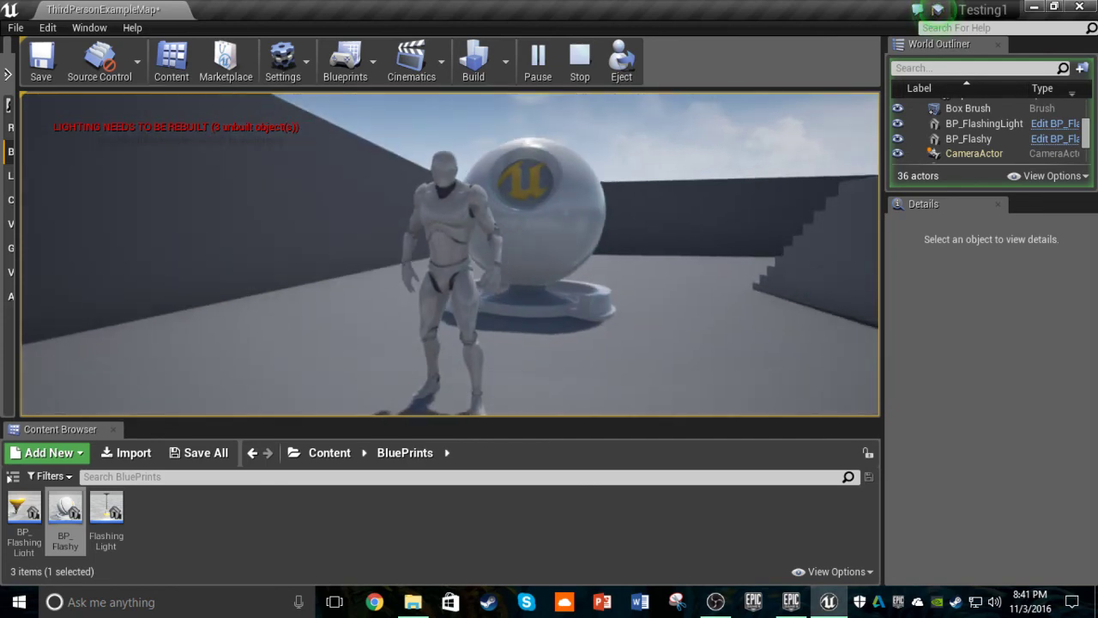
pyautogui.press('Escape')
# Reopen the BP_Flashy Blueprint for editing from its actor placed in the level.
pyautogui.press('w')
pyautogui.moveTo(655, 216); pyautogui.dragTo(815, 257, button='right')
pyautogui.press('s')
pyautogui.moveTo(660, 154); pyautogui.dragTo(629, 154, button='right')
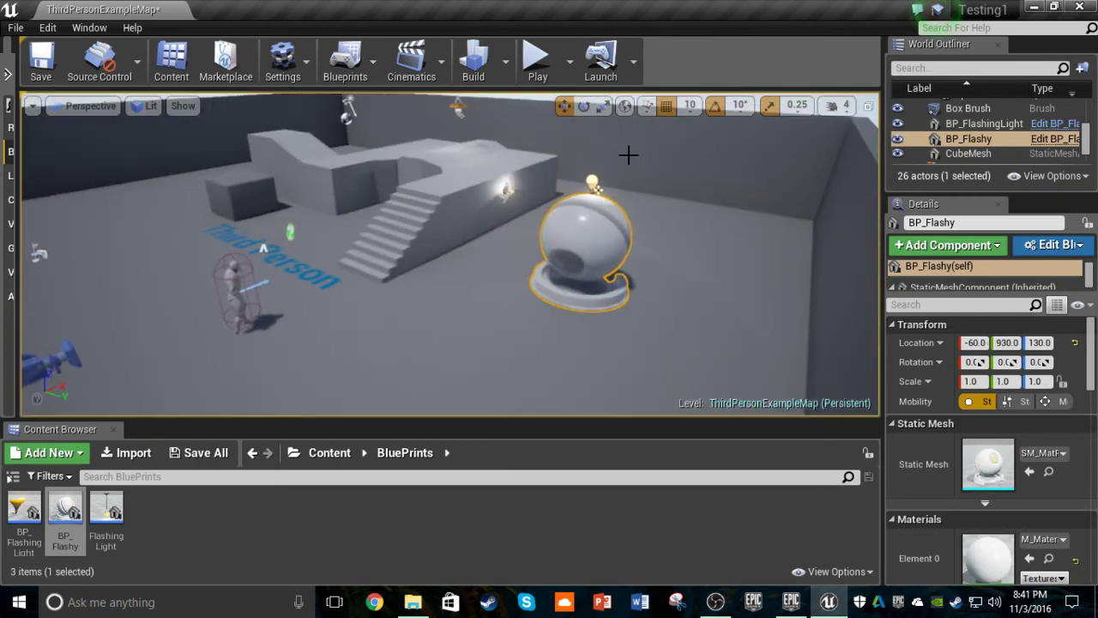
pyautogui.click(1057, 247)
pyautogui.click(975, 280)
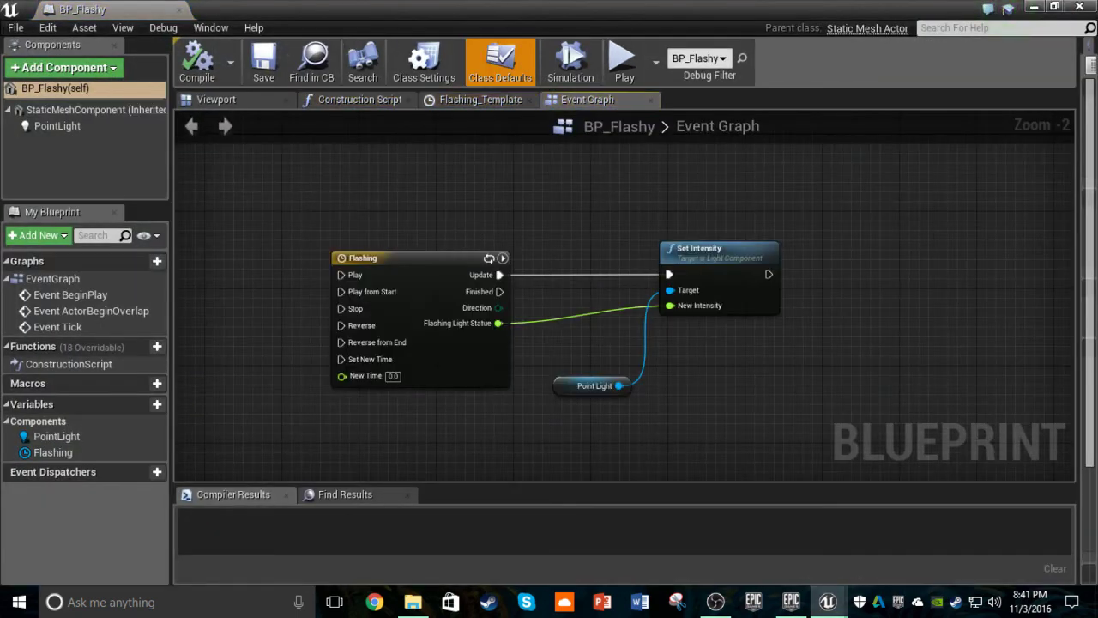
# Add a Set Light Color (PointLight) node running after Set Intensity, and arrange it and its Point Light reference beside it.
pyautogui.moveTo(829, 263); pyautogui.dragTo(573, 263, button='right')
pyautogui.scroll(2, 536, 267)
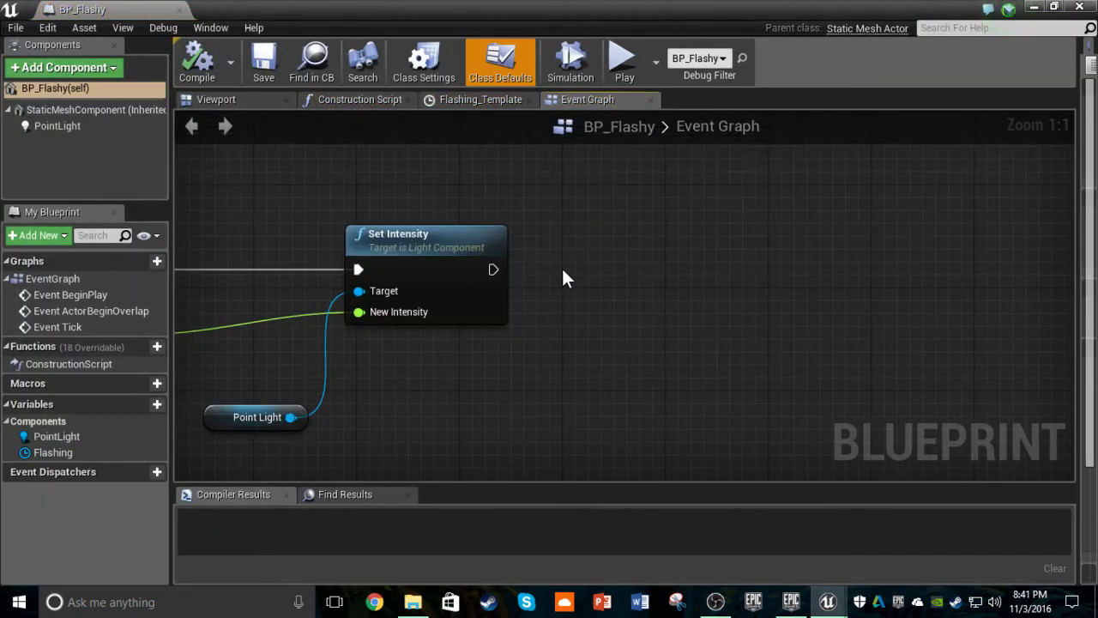
pyautogui.moveTo(494, 270); pyautogui.dragTo(600, 245)
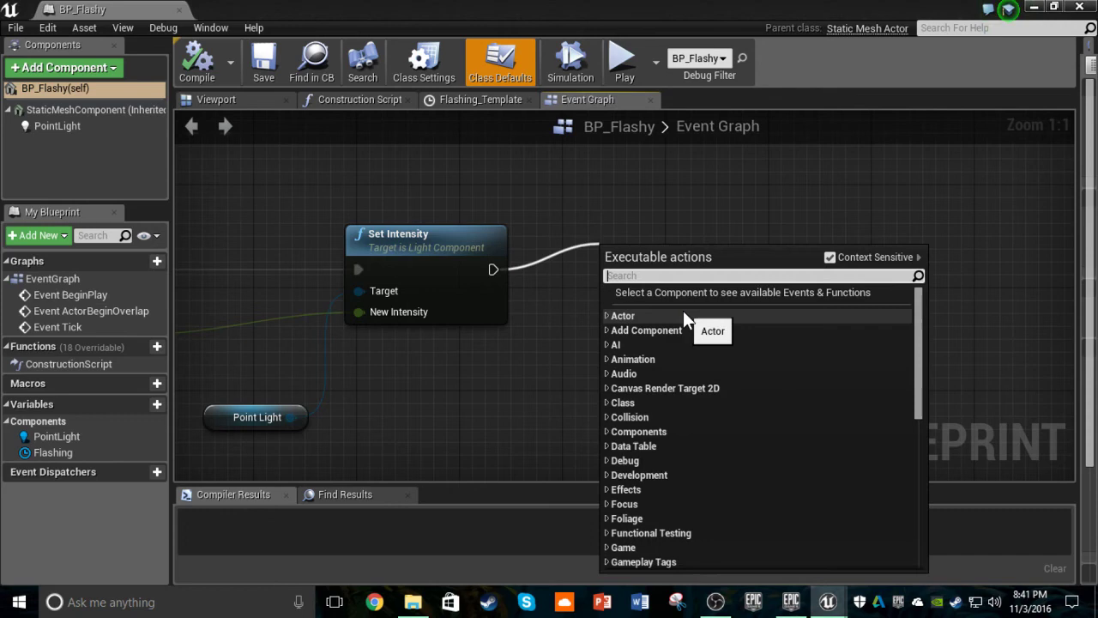
pyautogui.write('set col')
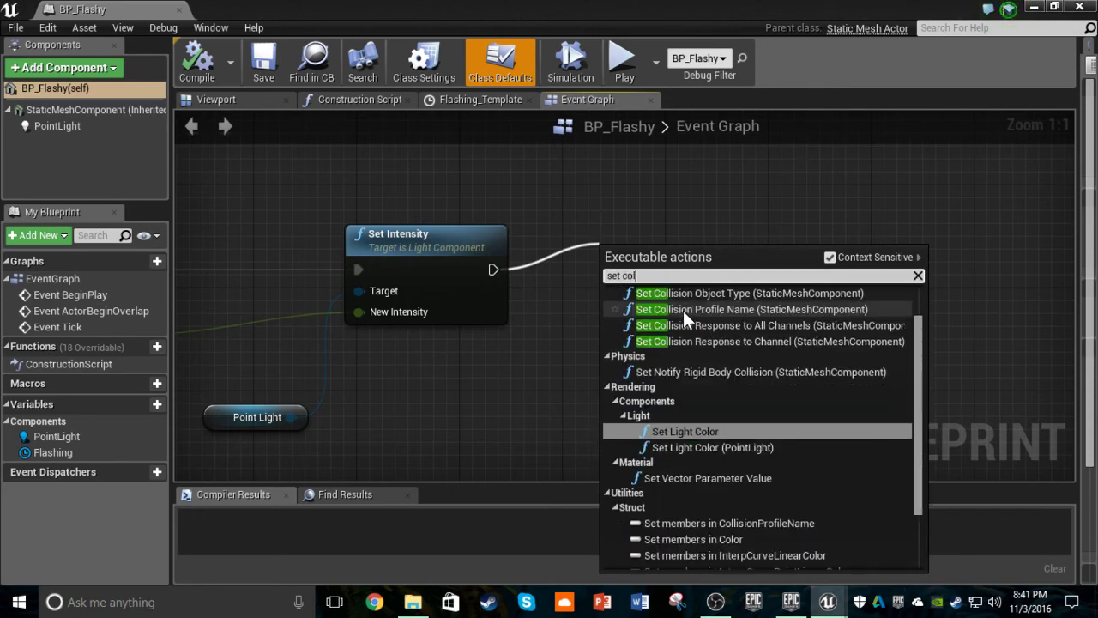
pyautogui.write('or')
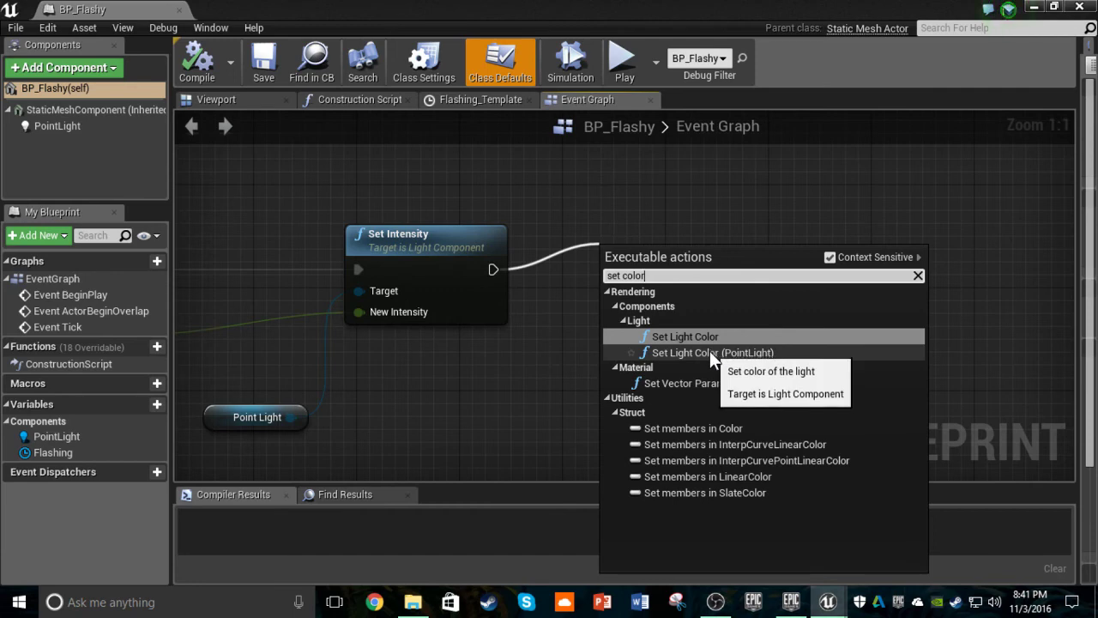
pyautogui.click(709, 351)
pyautogui.moveTo(701, 257); pyautogui.dragTo(775, 228)
pyautogui.moveTo(454, 230); pyautogui.dragTo(566, 408)
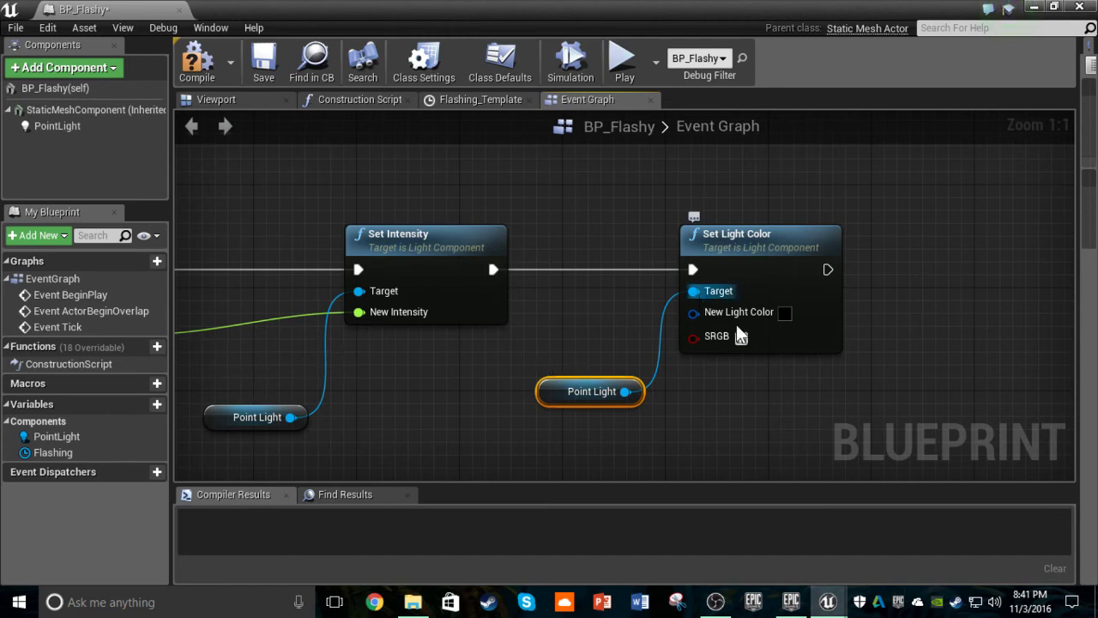
# Set the Set Light Color node's new light color to a full-brightness red with R 1.0, G 0.0 and B 0.052.
pyautogui.click(782, 314)
pyautogui.moveTo(512, 270); pyautogui.dragTo(603, 286)
pyautogui.moveTo(666, 366); pyautogui.dragTo(666, 206)
pyautogui.click(679, 544)
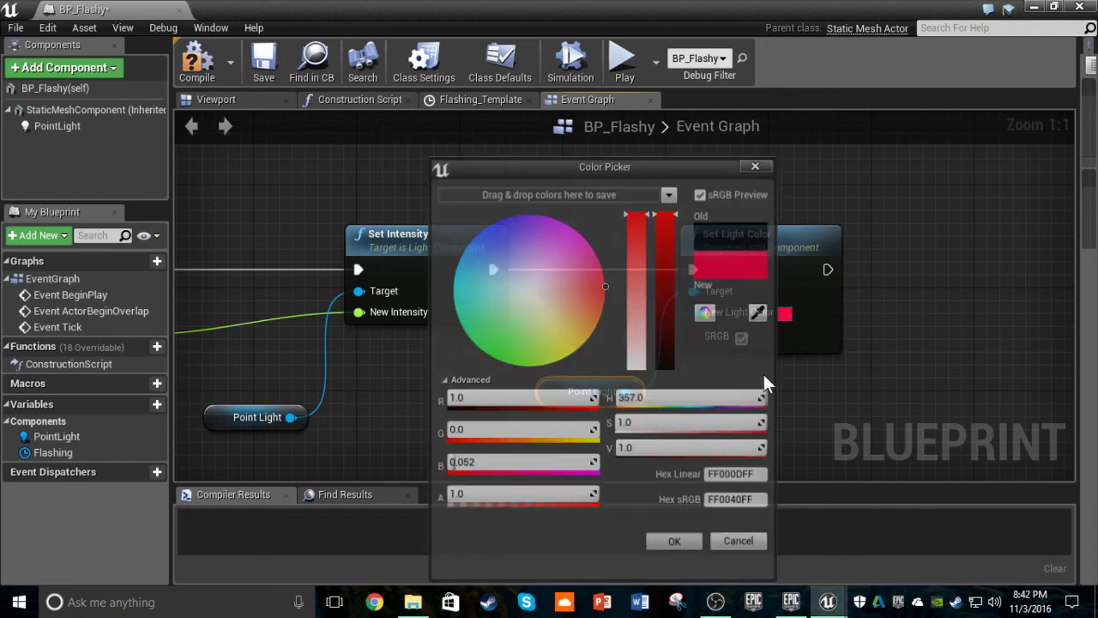
# Compile and save BP_Flashy with its new light color node, and close the Blueprint editor.
pyautogui.click(263, 66)
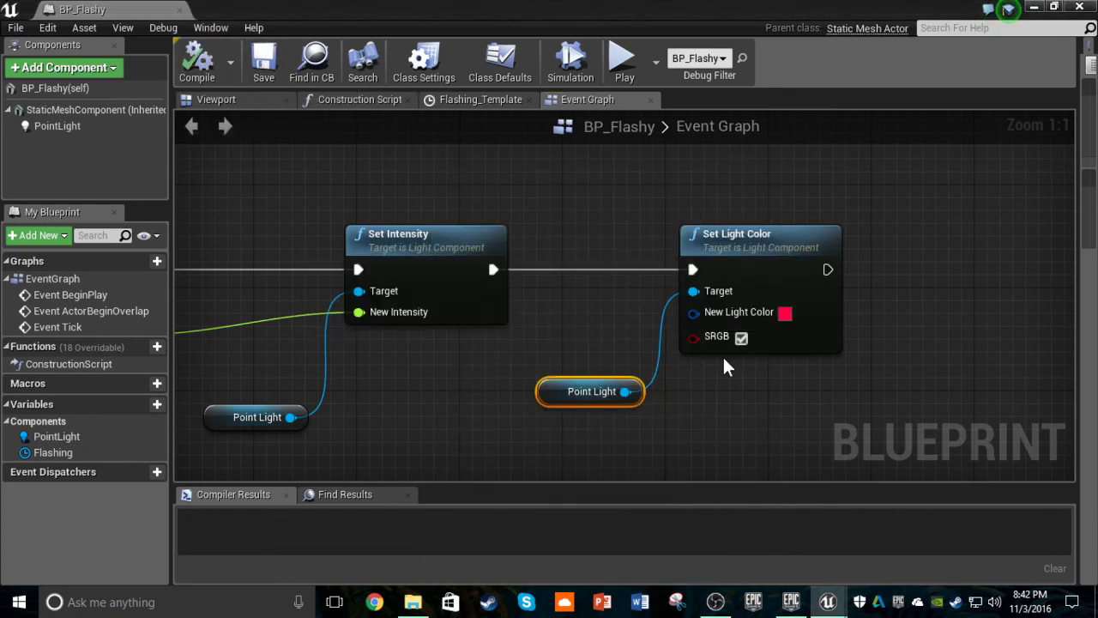
pyautogui.click(180, 10)
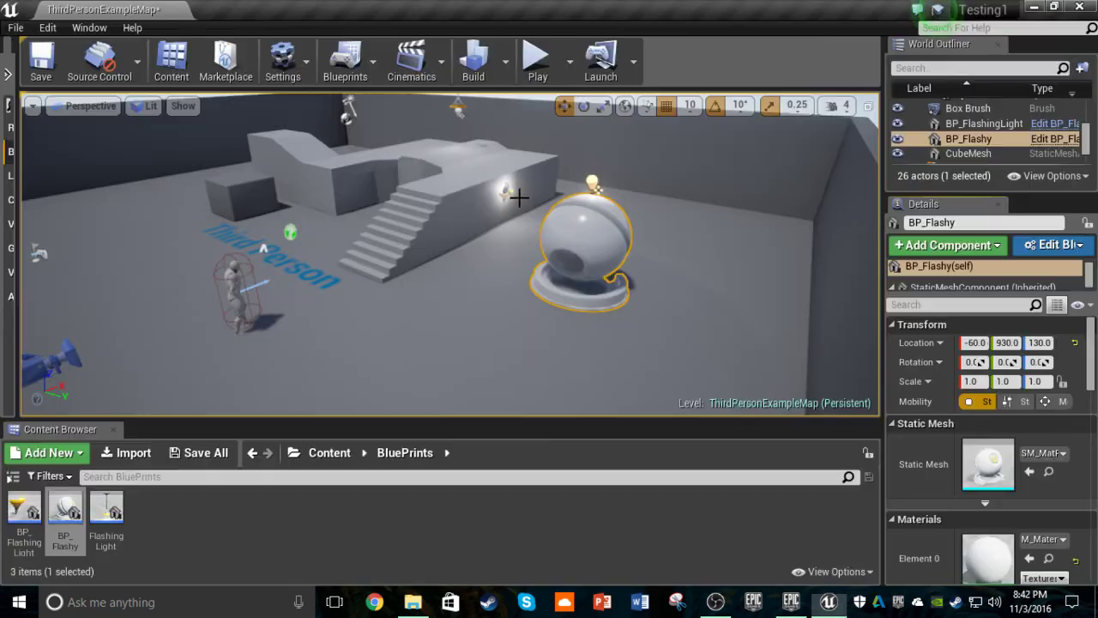
# Play the level and run the character past BP_Flashy and up the stairs to check the lights' colors, and stop the session.
pyautogui.moveTo(517, 196); pyautogui.dragTo(517, 266)
pyautogui.click(535, 75)
pyautogui.click(538, 62)
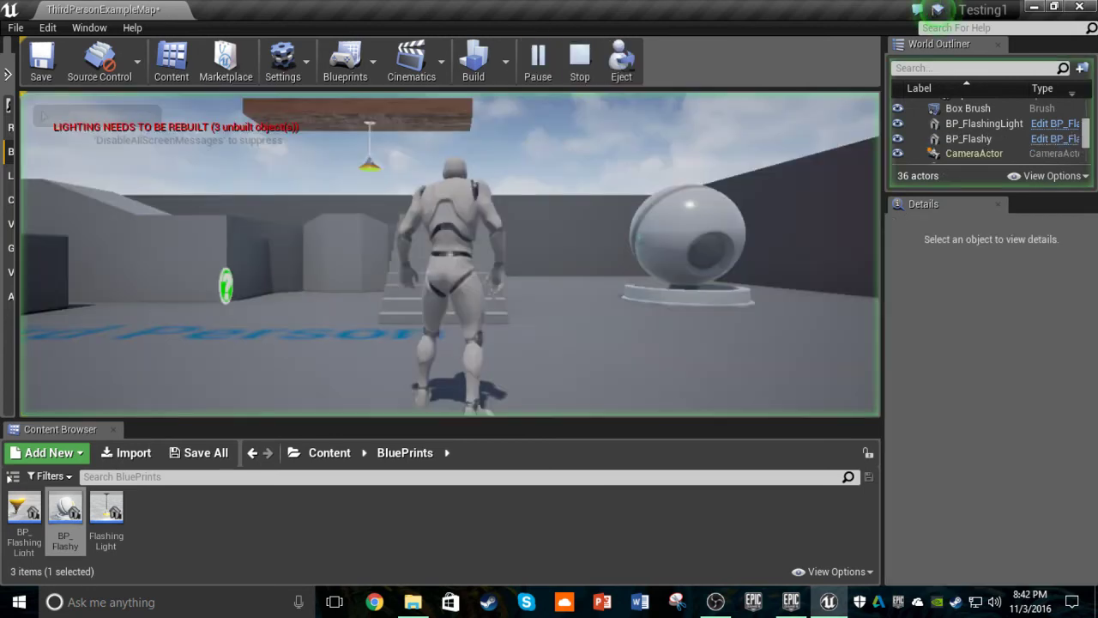
pyautogui.press('w')
pyautogui.press('w')
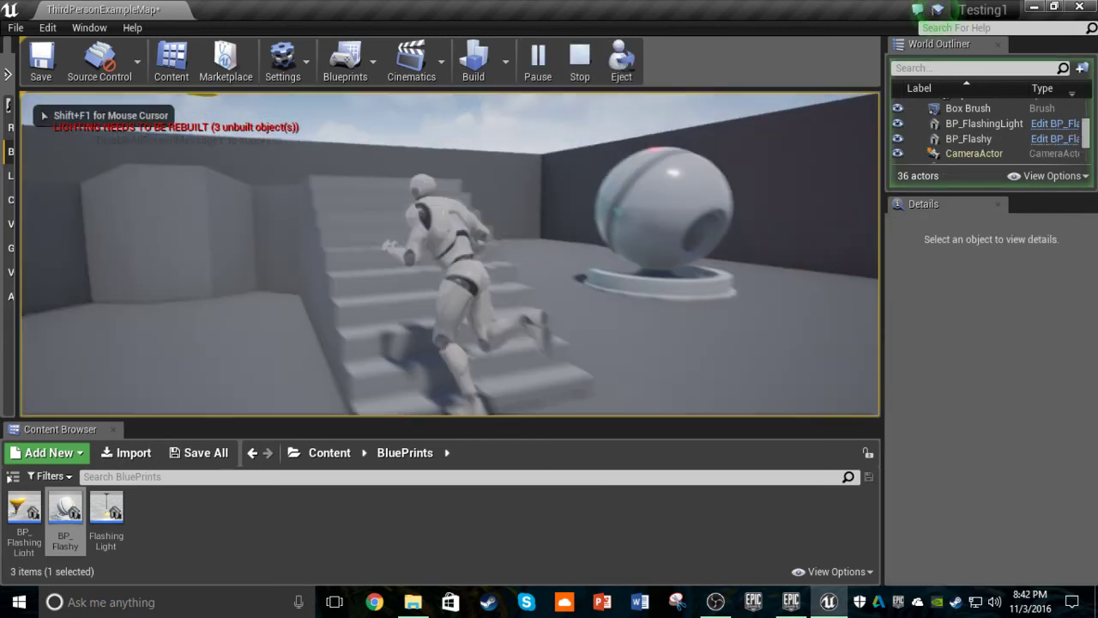
pyautogui.press('w')
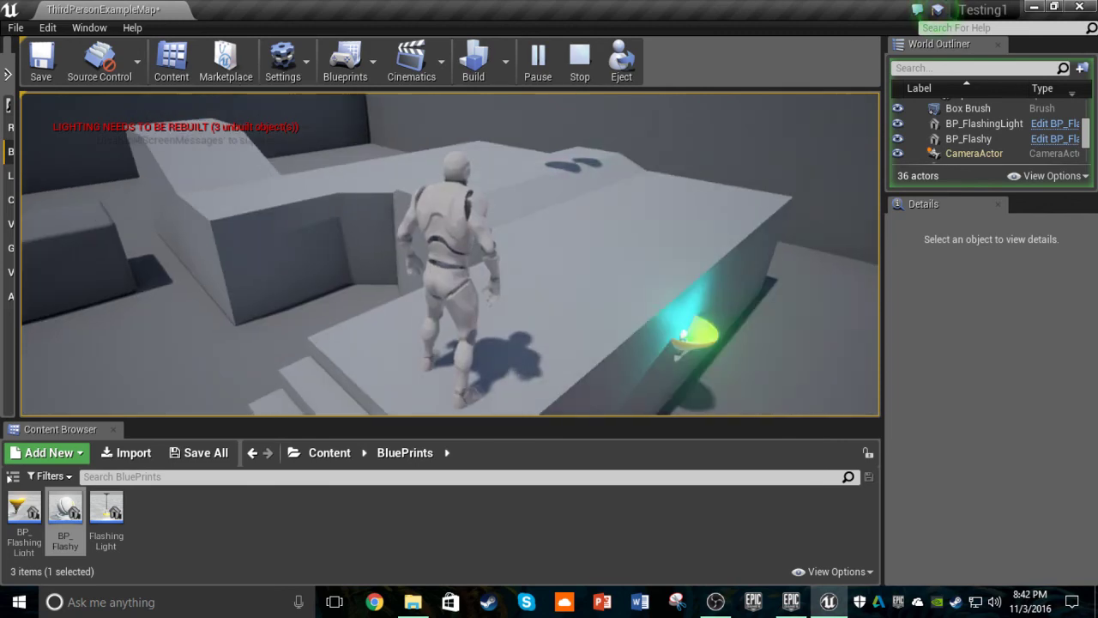
pyautogui.press('w')
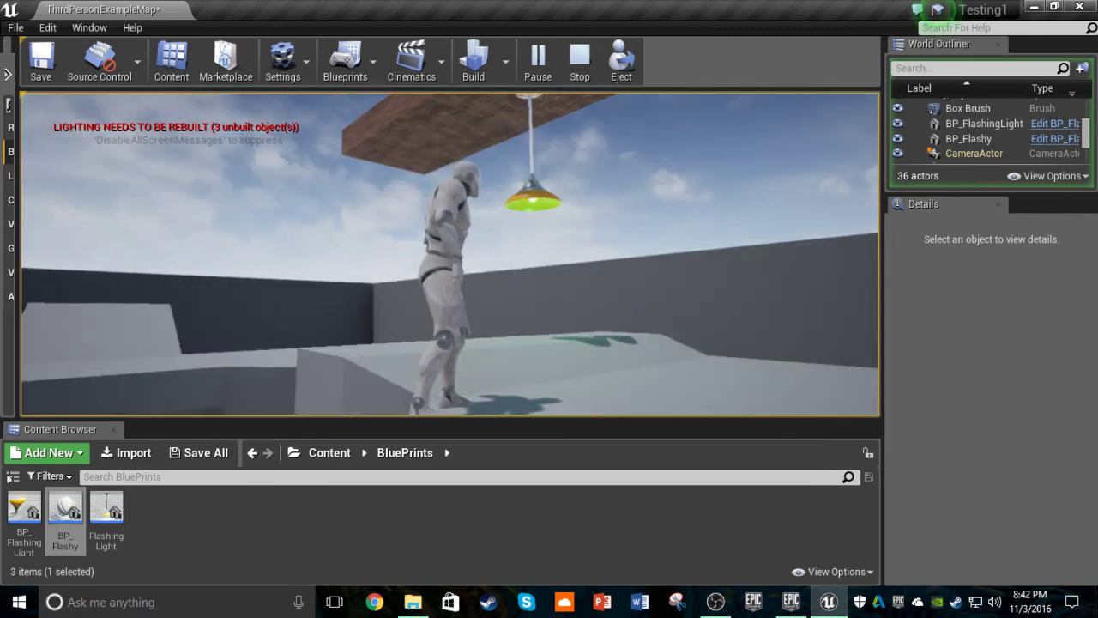
pyautogui.press('s')
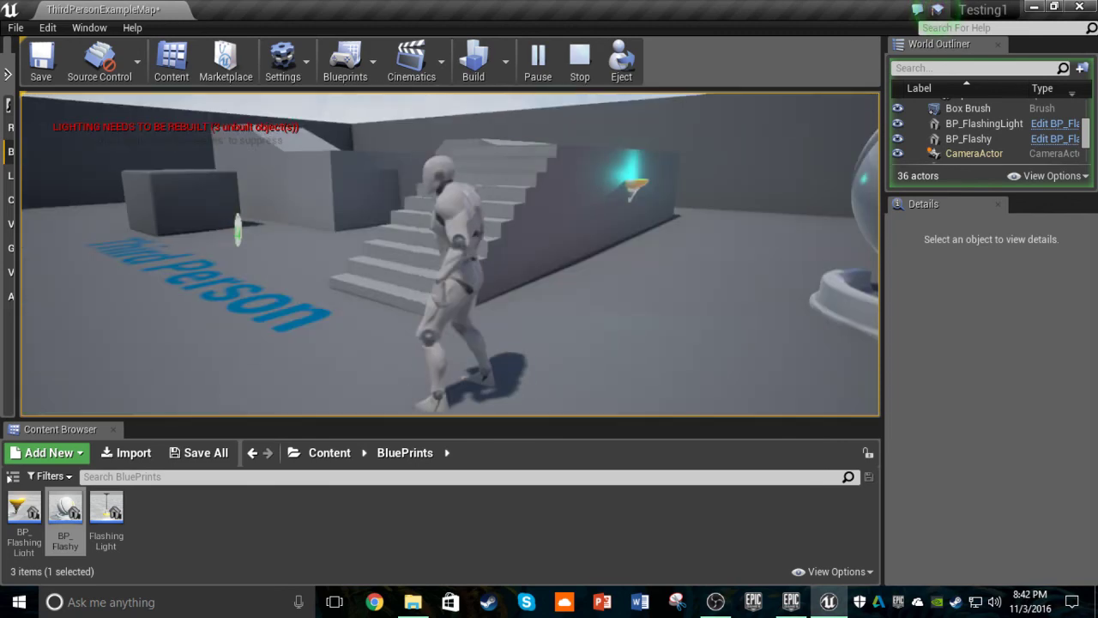
pyautogui.press('Escape')
pyautogui.press('w')
pyautogui.moveTo(201, 204); pyautogui.dragTo(264, 210, button='right')
pyautogui.press('s')
pyautogui.press('s')
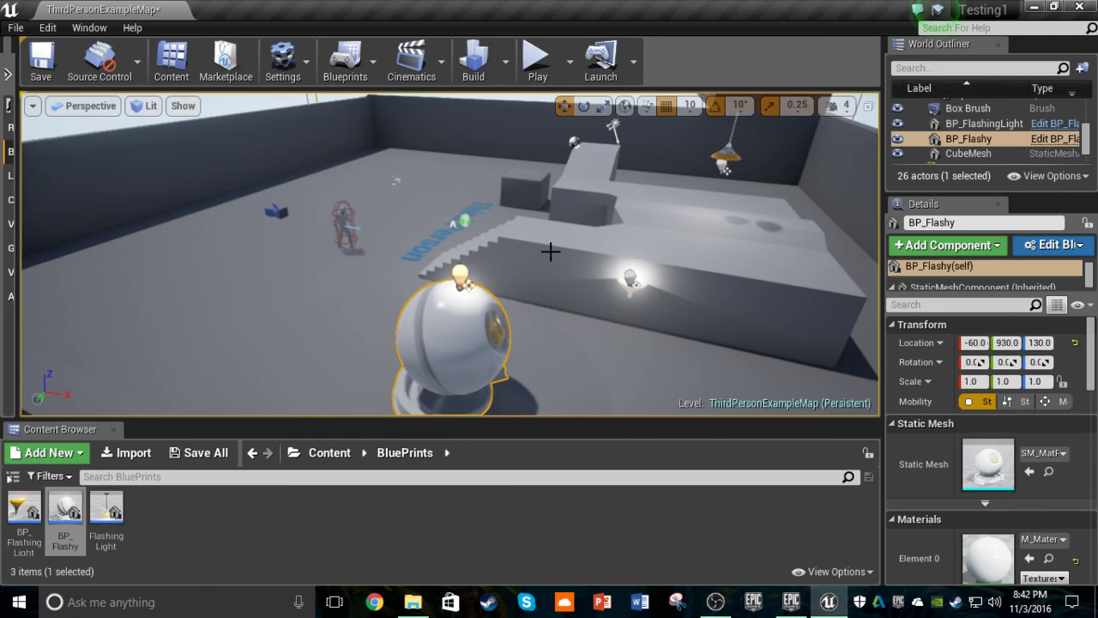